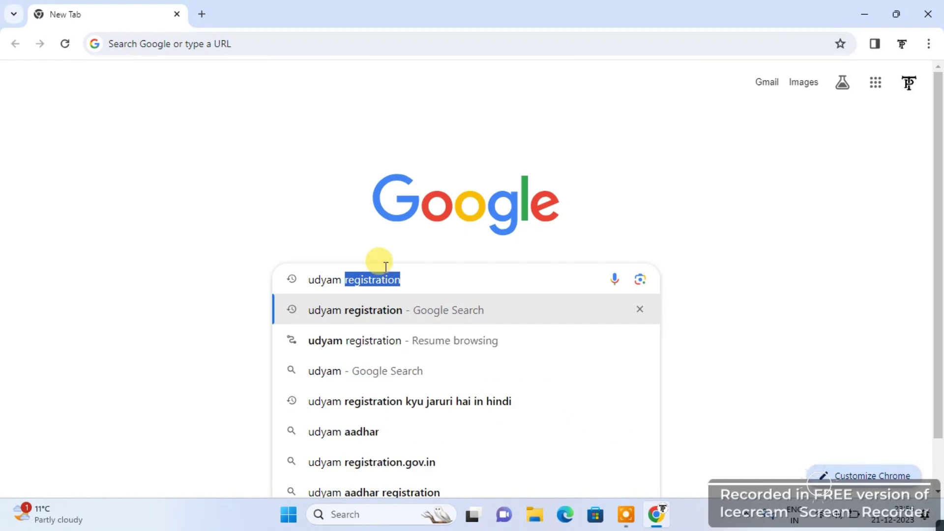
Search Google for 'udyam registration' and dismiss the page translation offer
text(si)
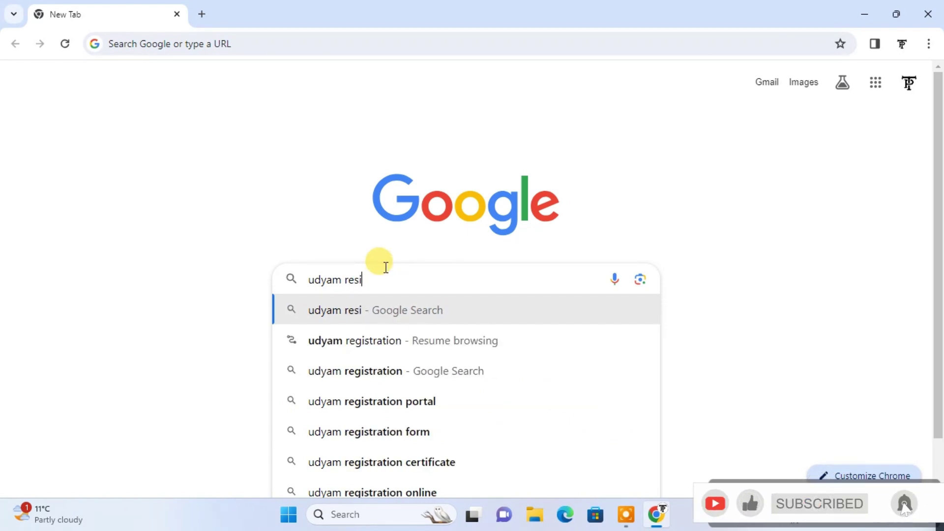
key(BackSpace)
text(gi)
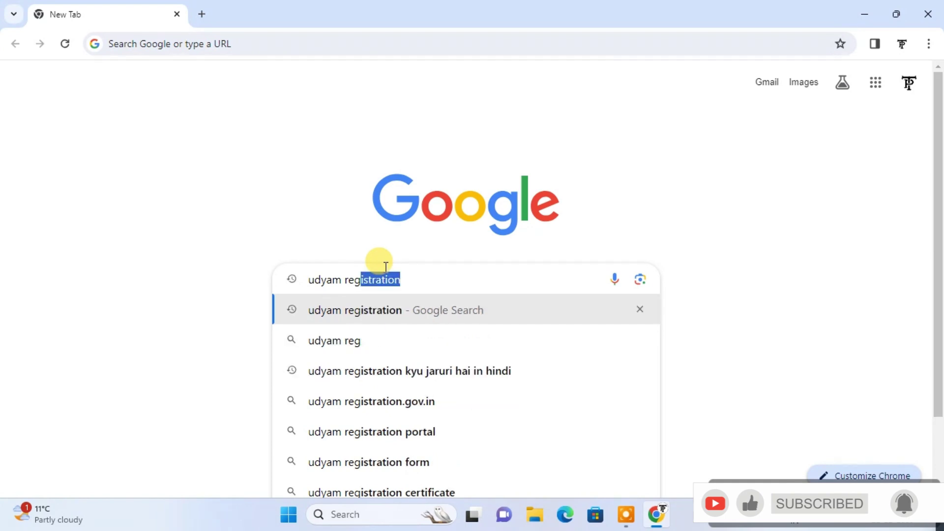
text(str)
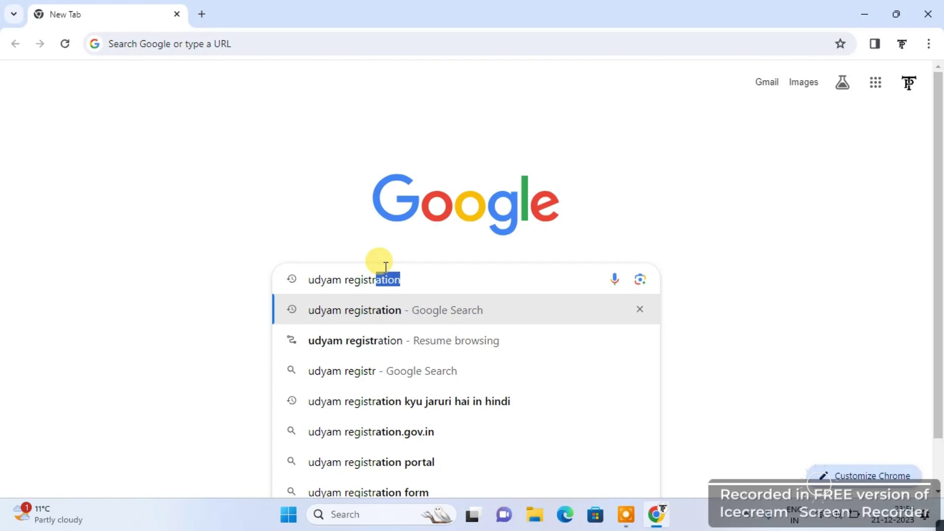
text(ati)
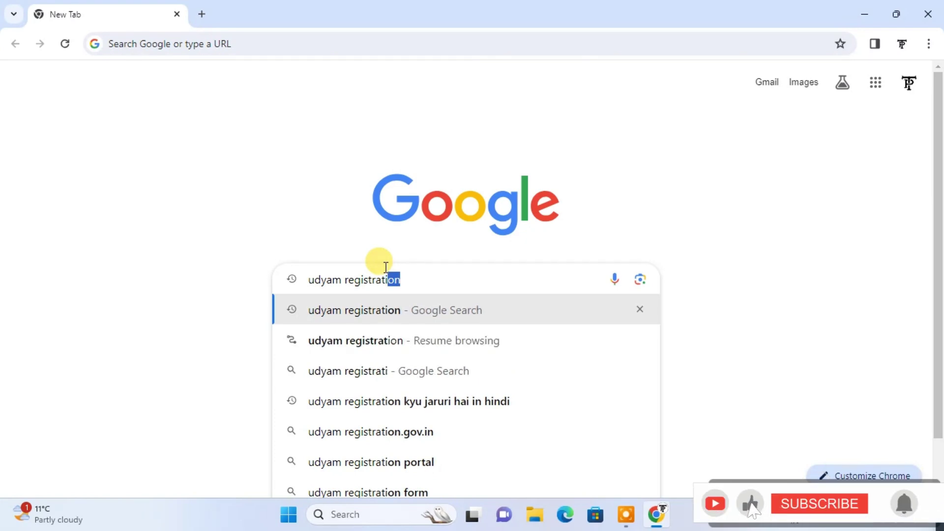
text(on)
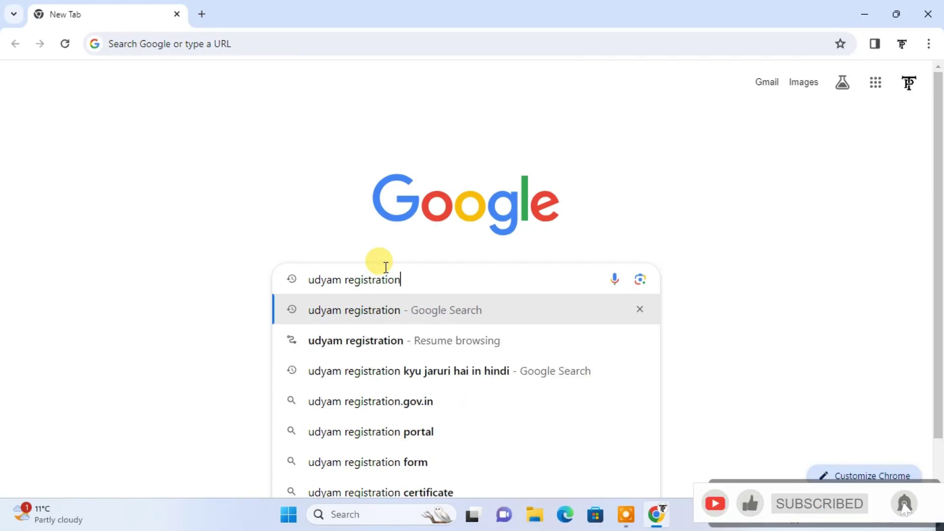
key(Return)
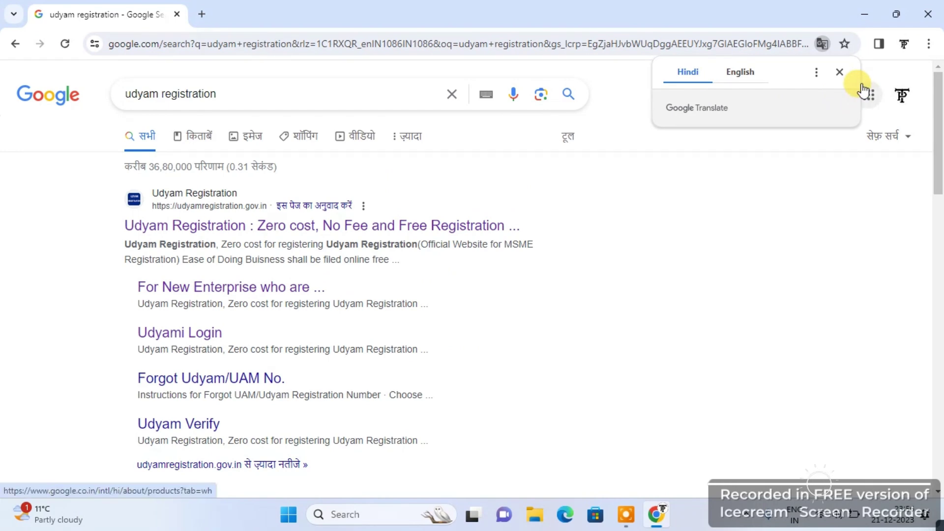
click(839, 72)
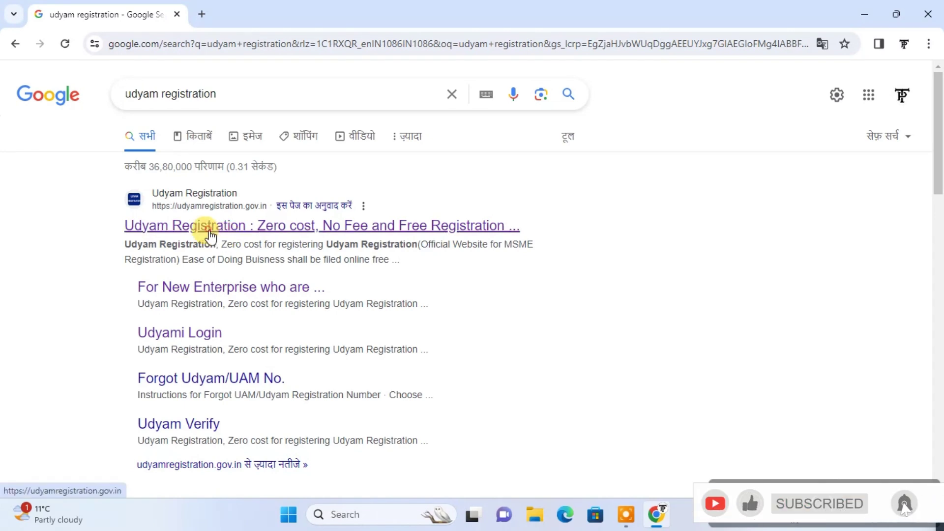
Open the official udyamregistration.gov.in result and scroll down to the registration options
click(209, 230)
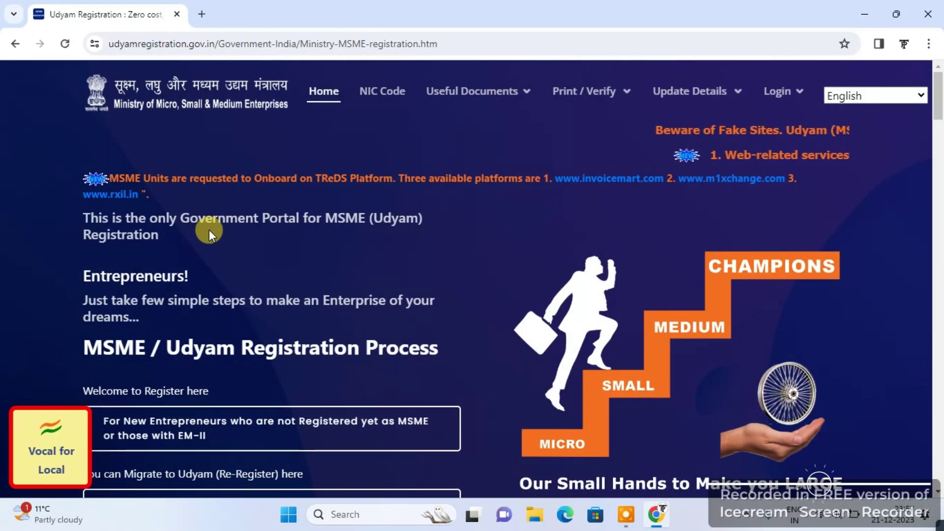
scroll(208, 229, down, 2)
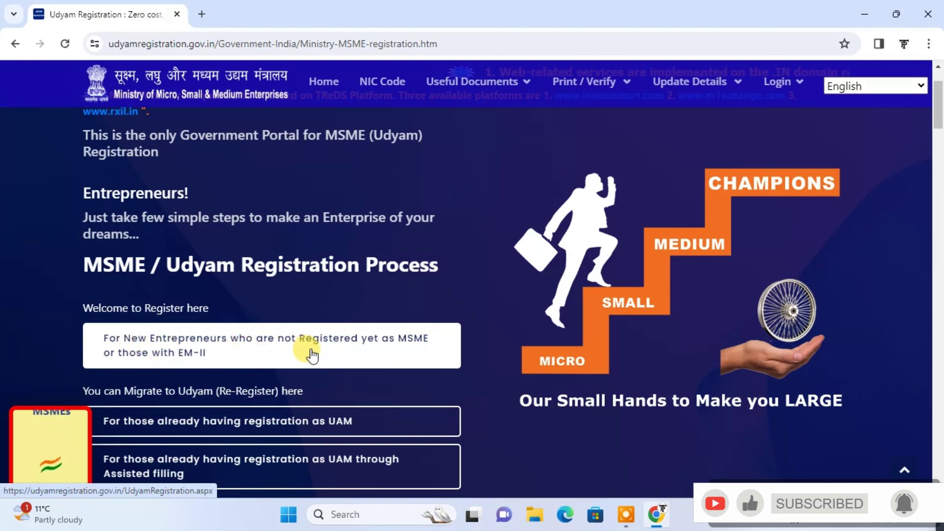
Open the 'For New Entrepreneurs' registration form and scroll to its Aadhaar fields
click(216, 354)
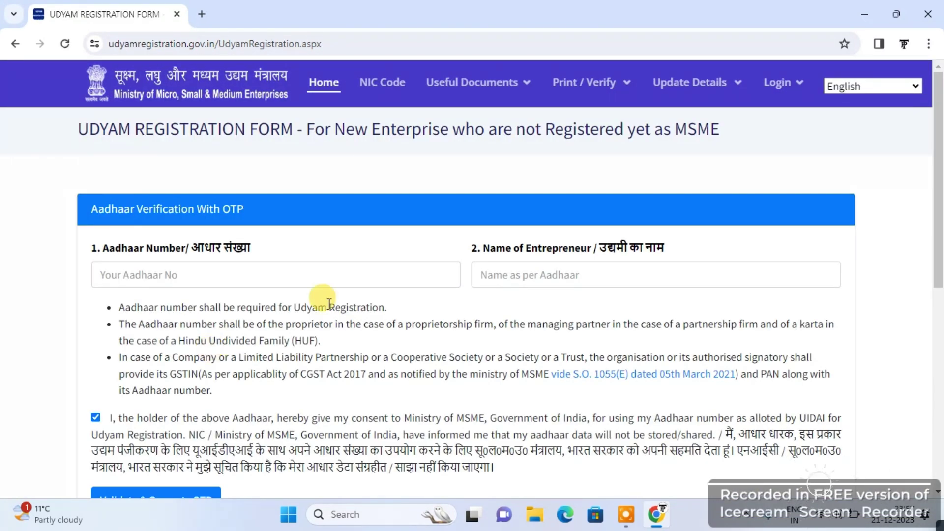
drag(935, 249, 940, 253)
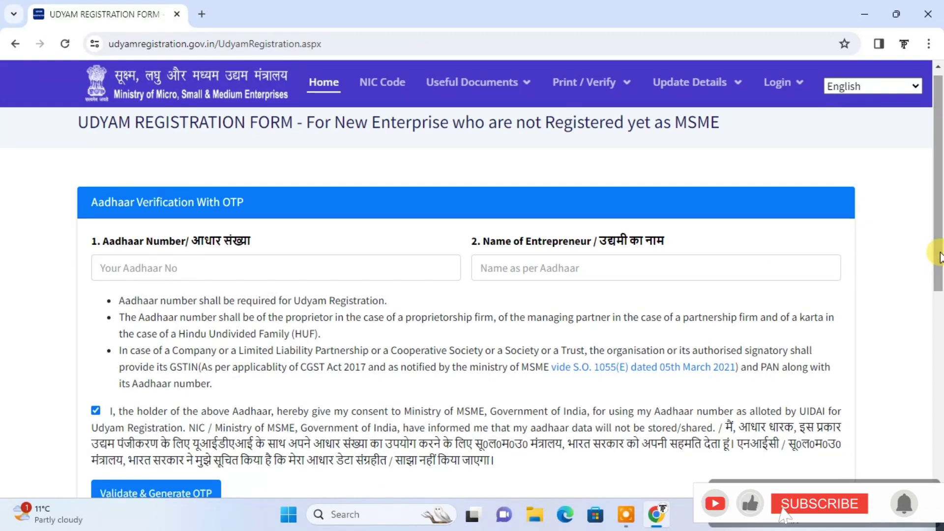
click(136, 265)
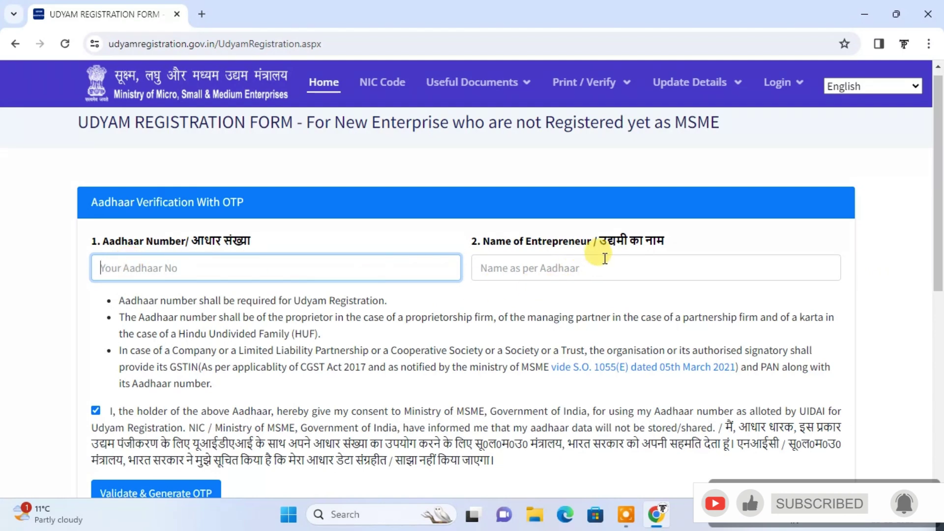
click(568, 259)
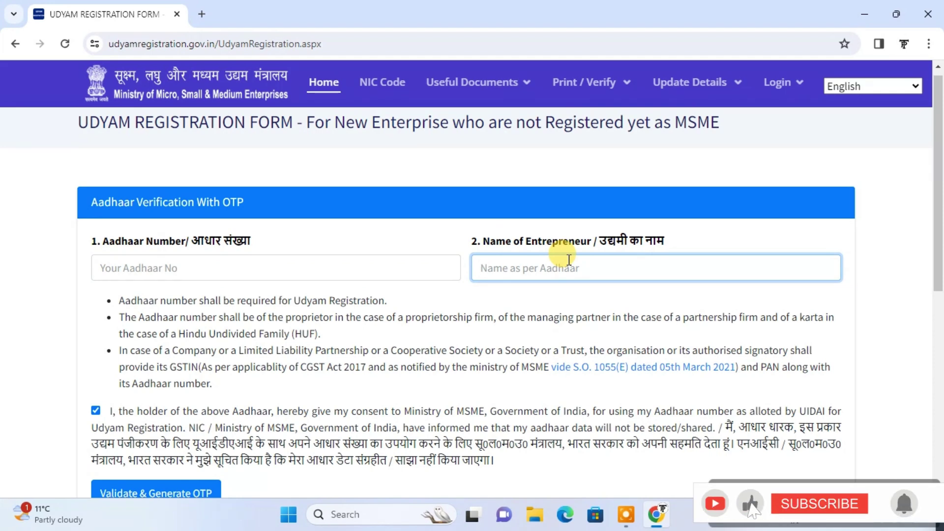
click(592, 300)
scroll(592, 300, down, 1)
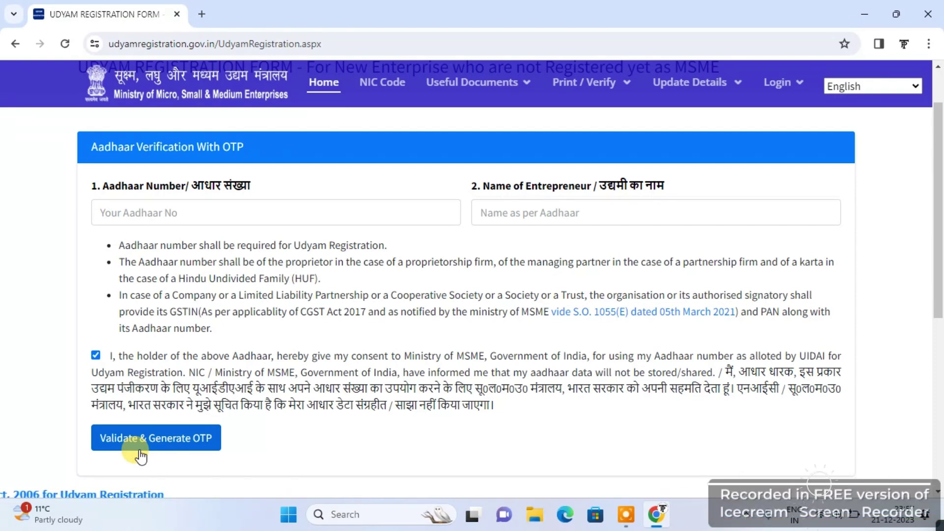
Enter the Aadhaar number and the entrepreneur's name, then validate and request the OTP
click(133, 210)
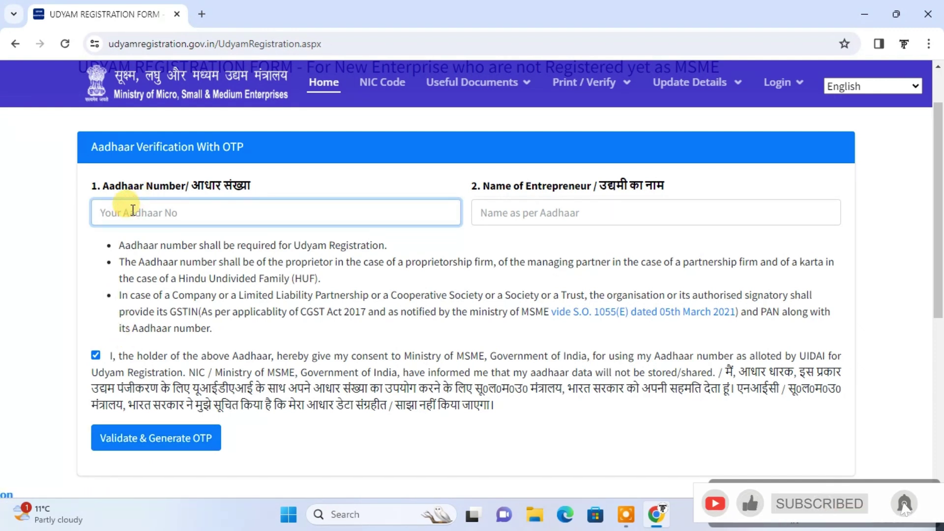
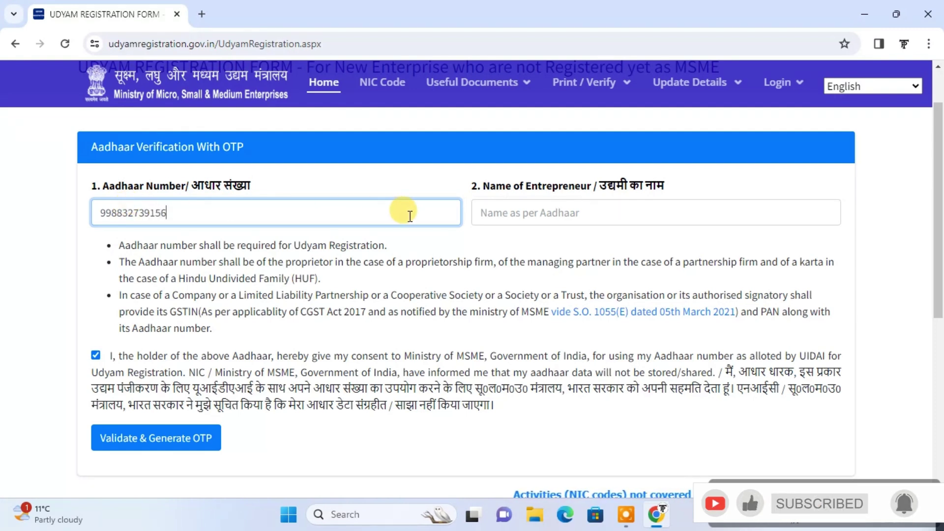
click(503, 215)
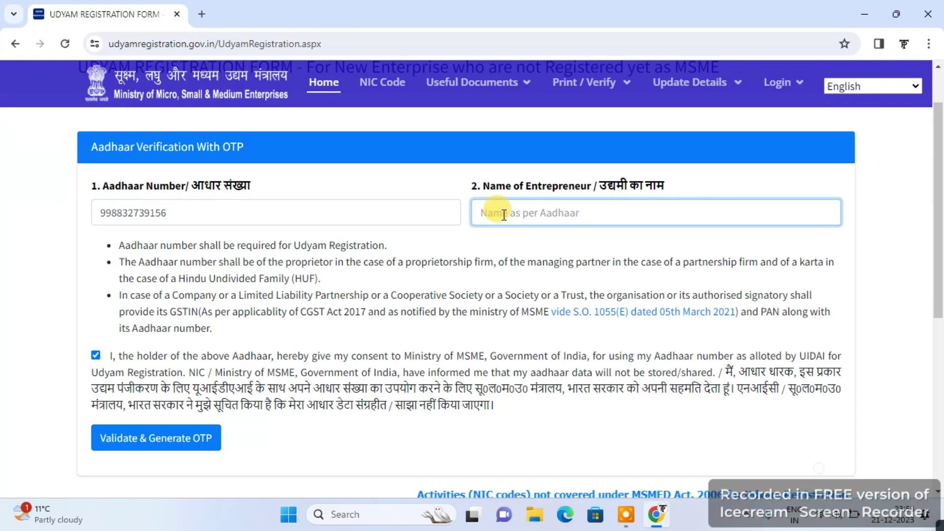
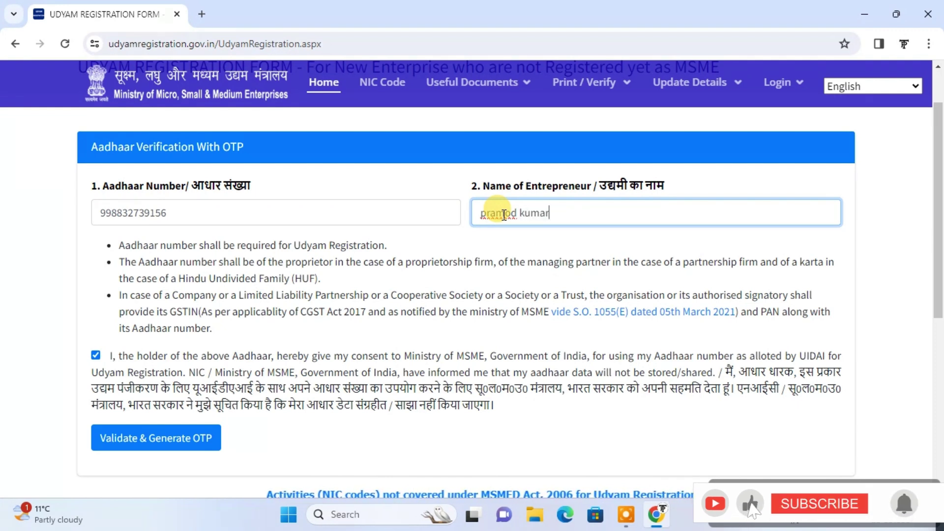
click(146, 433)
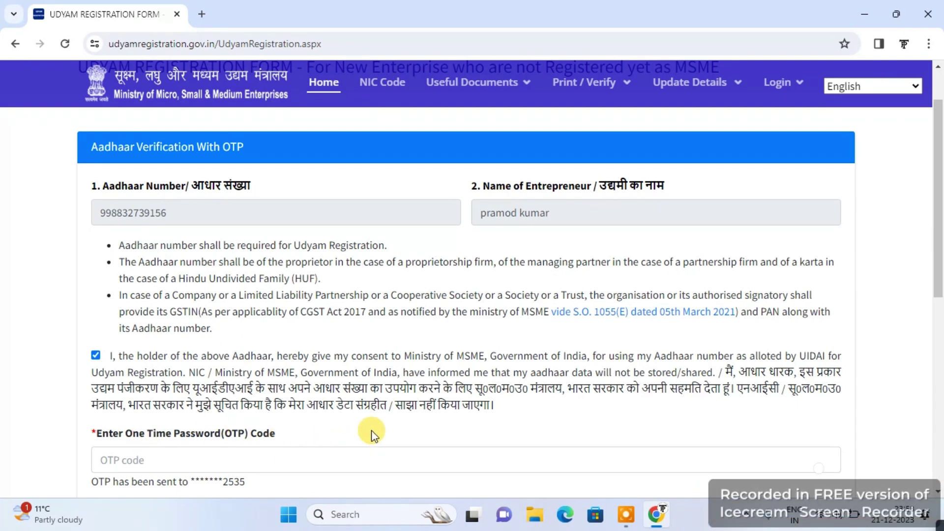
Enter the received OTP and validate it, then scroll down to PAN Verification
scroll(373, 434, down, 2)
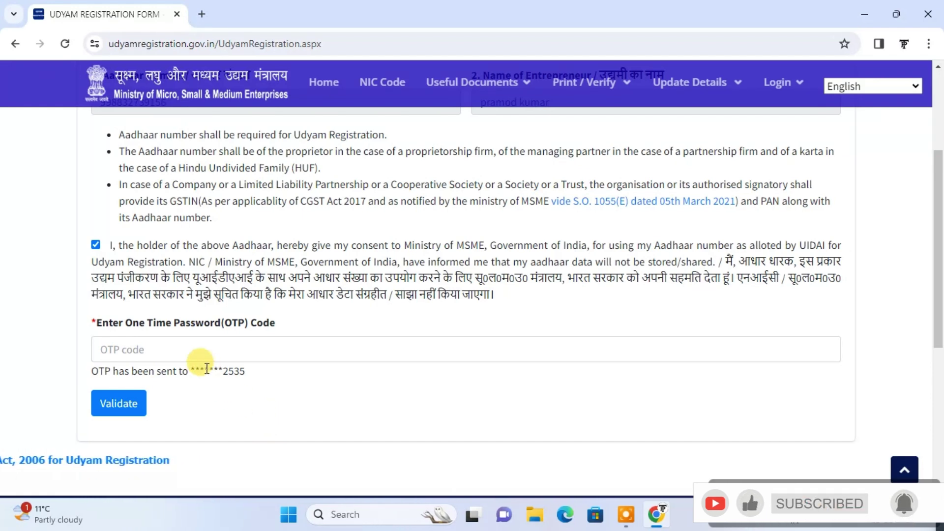
click(131, 353)
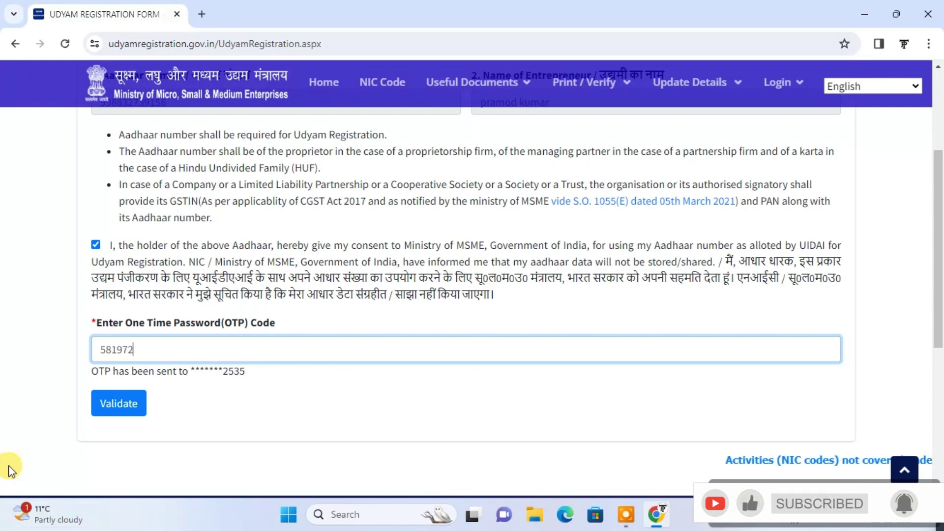
click(121, 401)
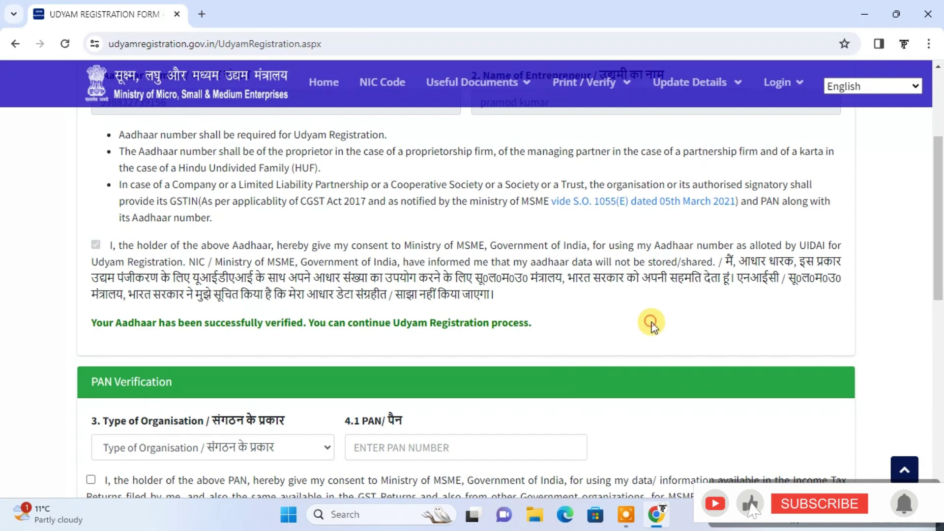
scroll(652, 324, down, 3)
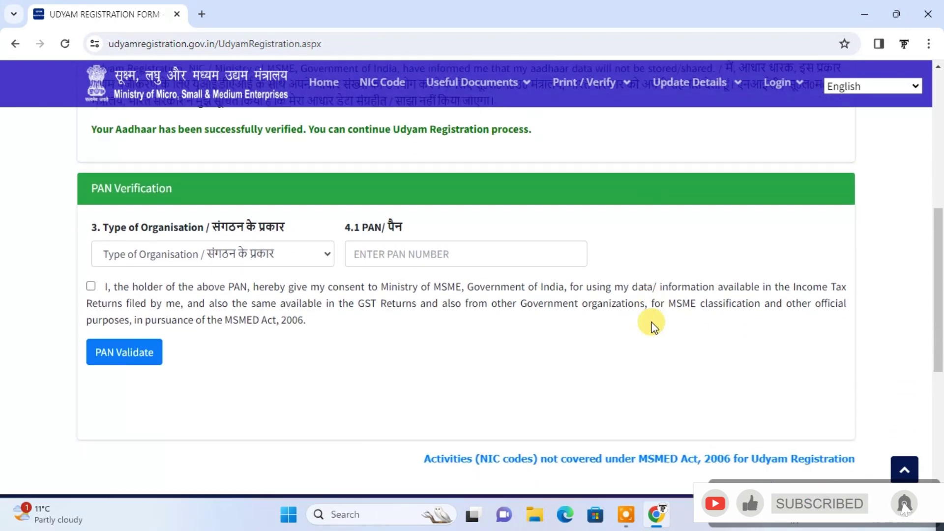
Set the organisation type to Proprietary and enter the PAN number
click(297, 226)
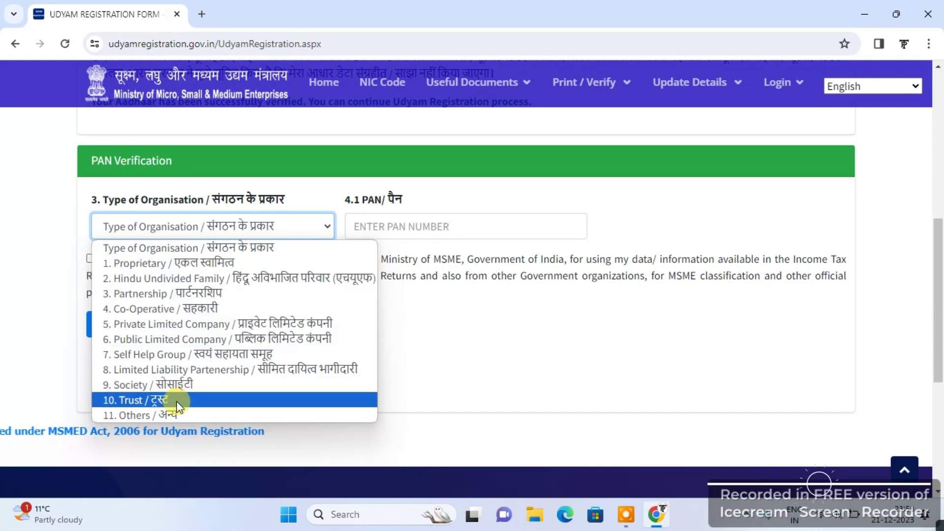
click(254, 265)
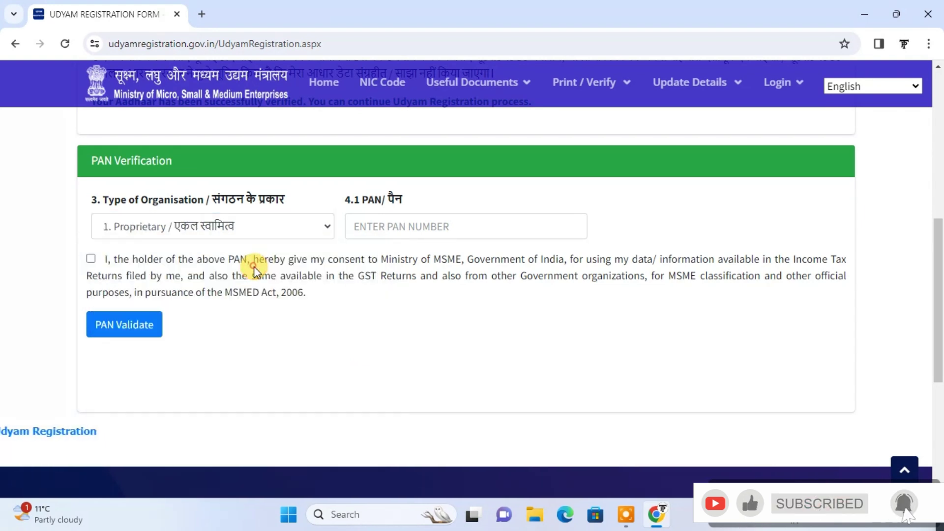
click(425, 217)
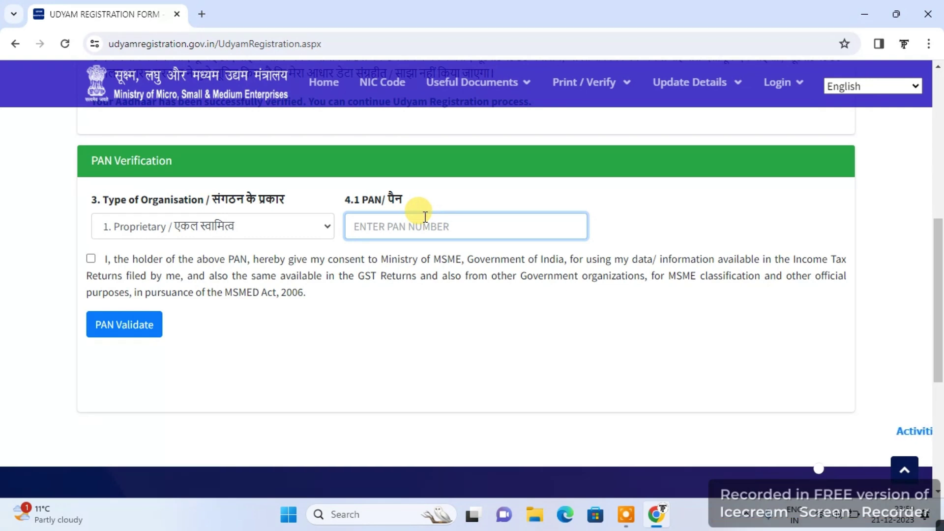
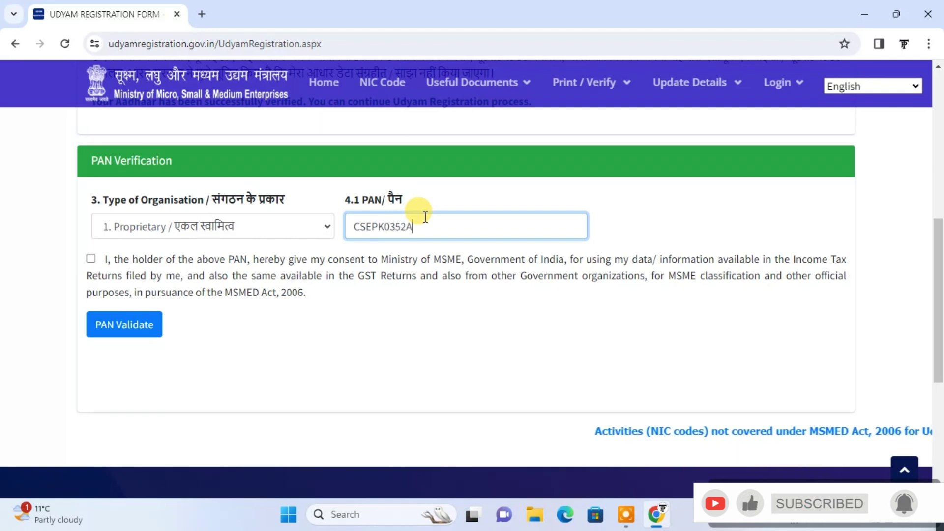
Give consent and validate the PAN, correcting the number after the first rejection
click(90, 260)
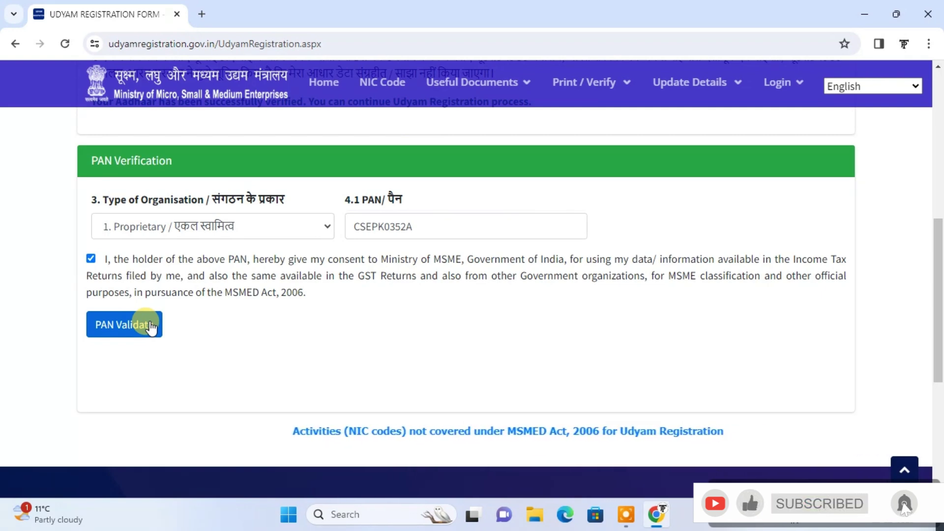
click(103, 327)
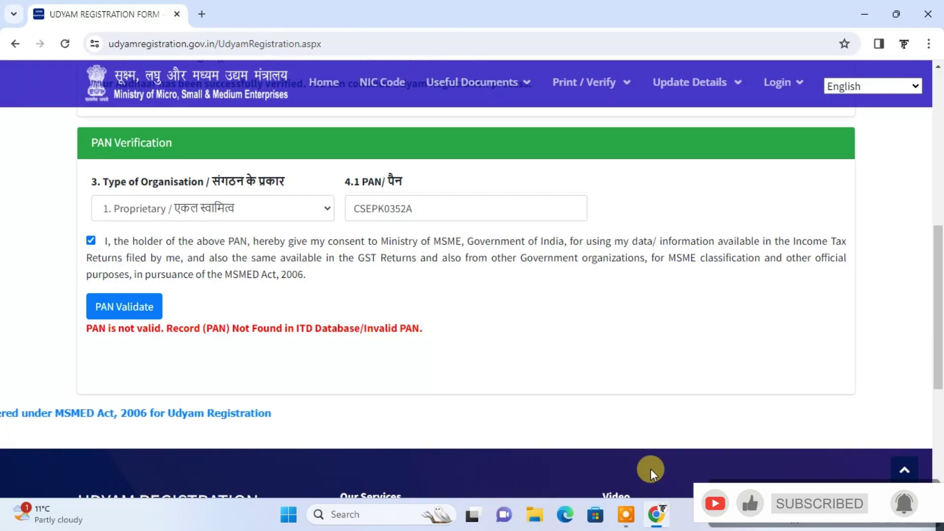
click(406, 208)
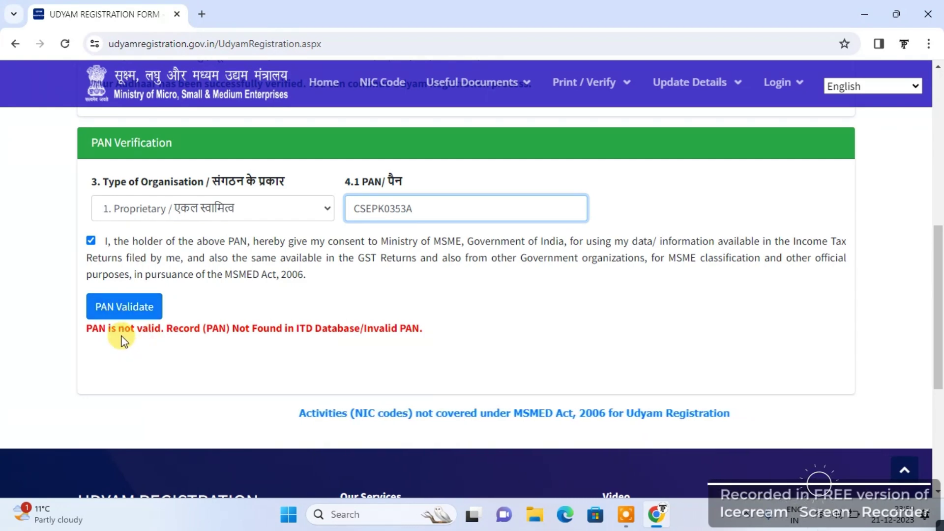
click(124, 318)
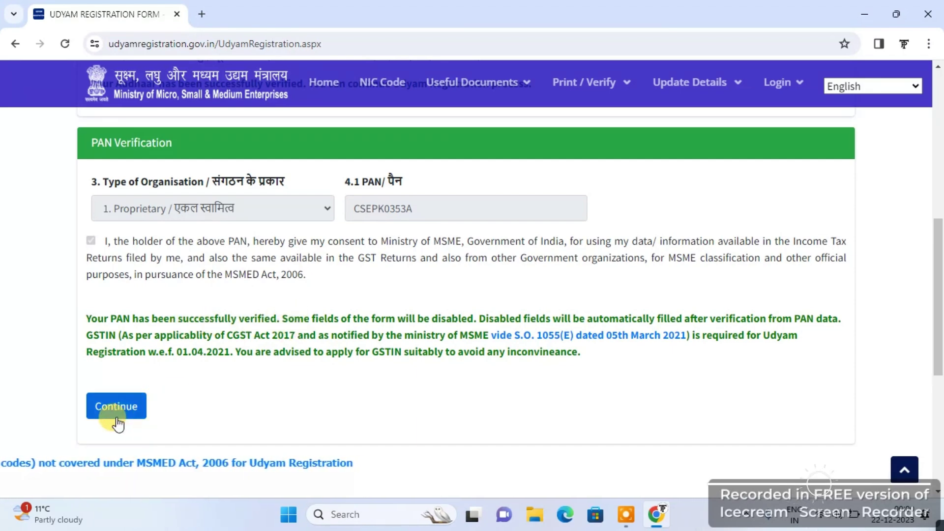
Continue past PAN verification to the ITR and GSTIN questions, with GSTIN answered No
click(116, 417)
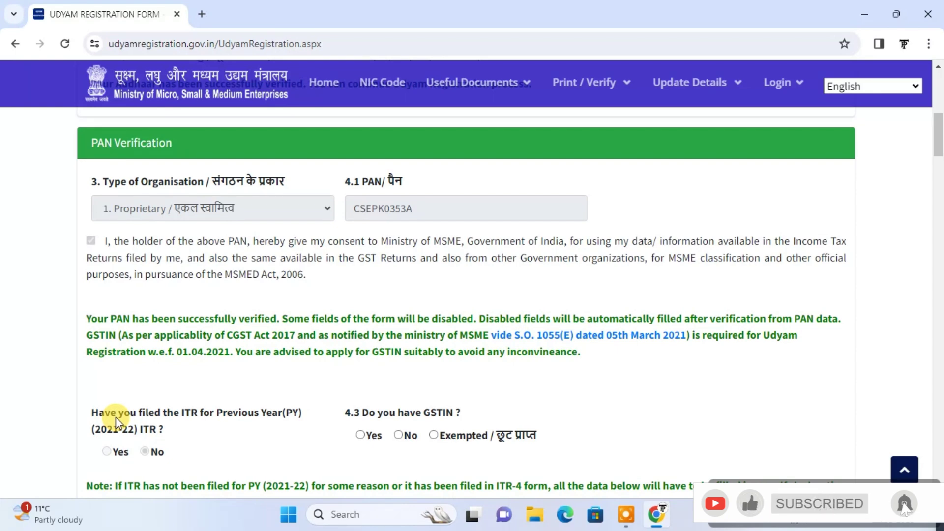
scroll(569, 403, down, 2)
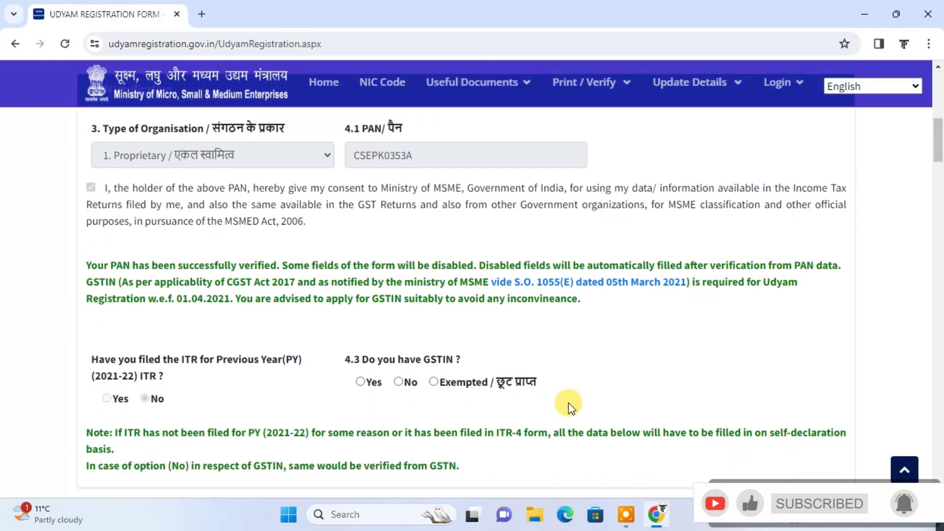
scroll(568, 403, down, 1)
scroll(569, 403, up, 4)
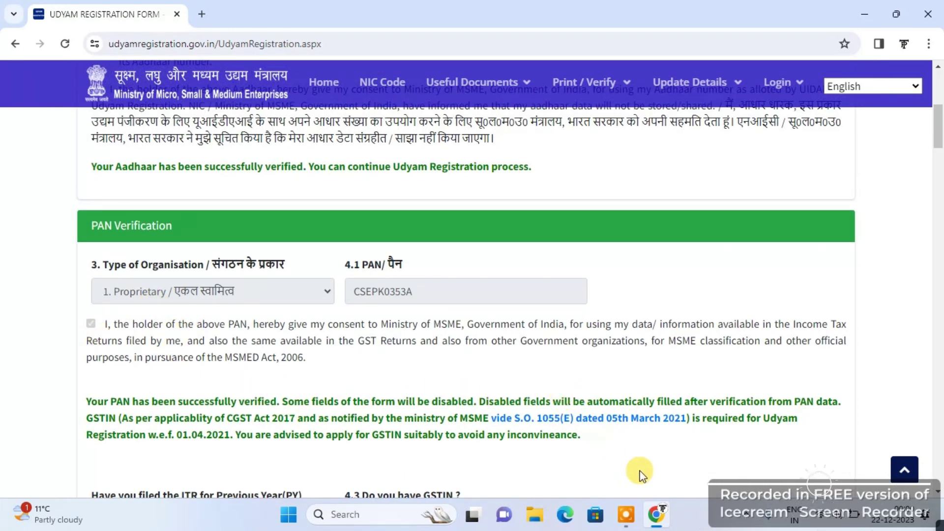
scroll(640, 472, down, 3)
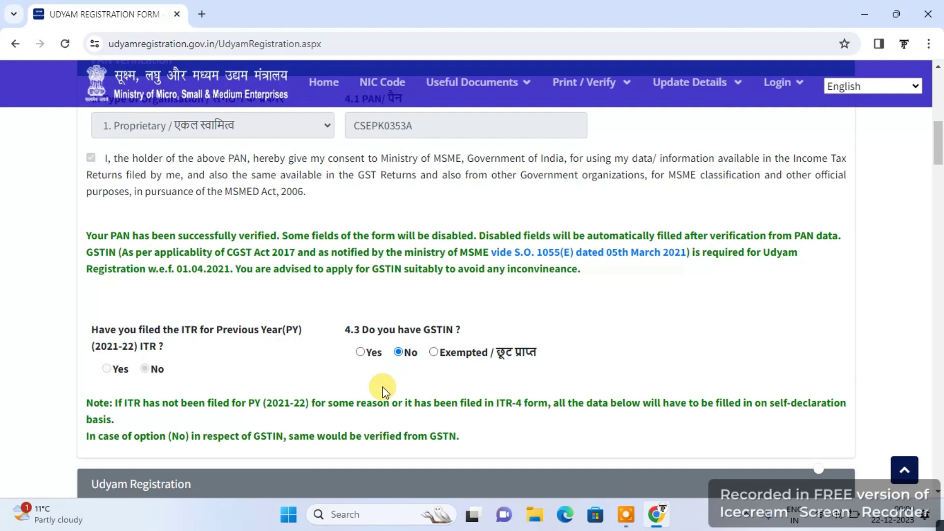
scroll(382, 387, down, 5)
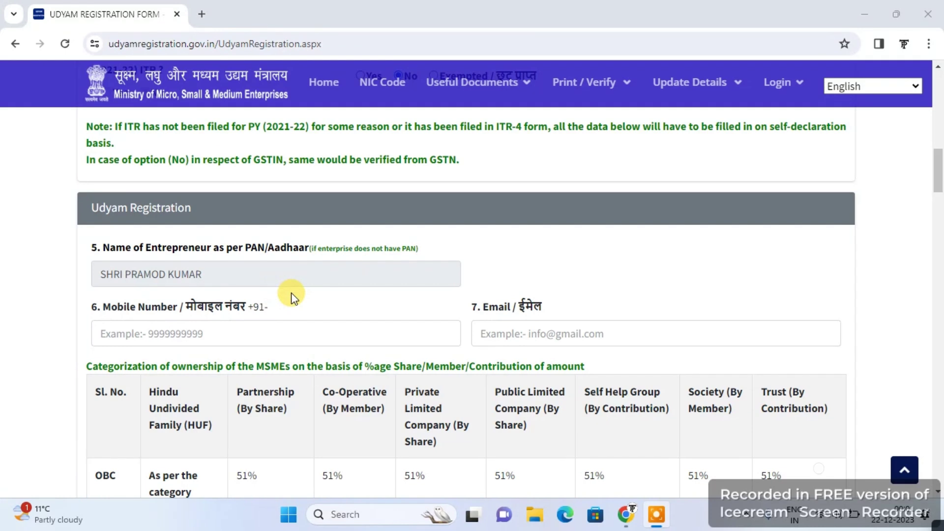
click(168, 337)
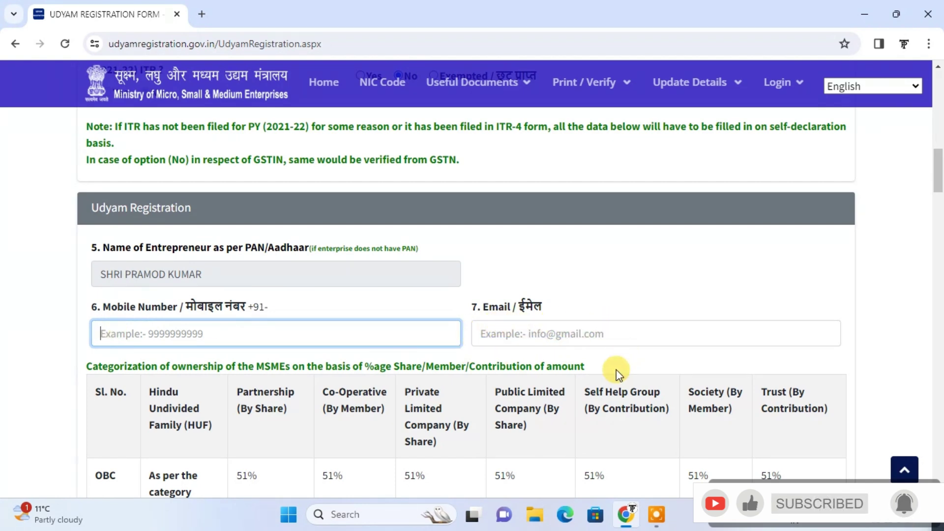
click(629, 362)
scroll(630, 361, down, 2)
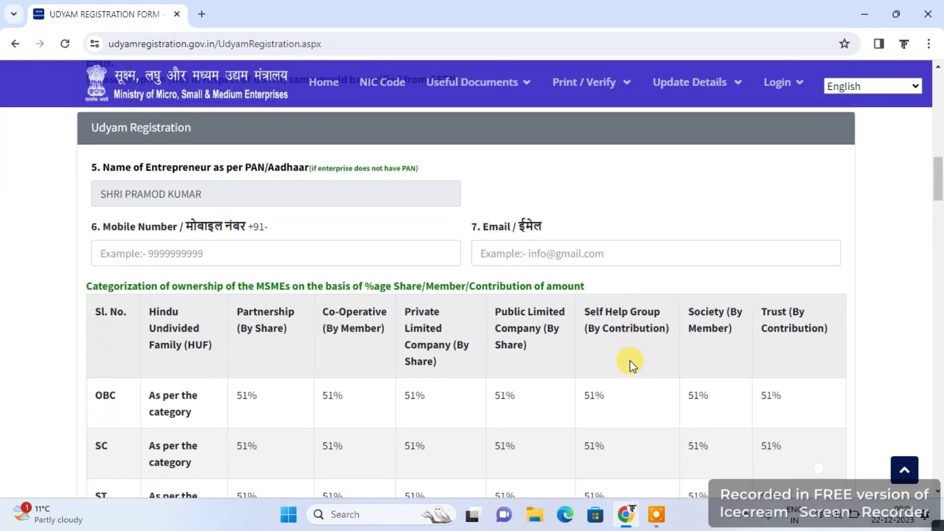
scroll(630, 361, down, 4)
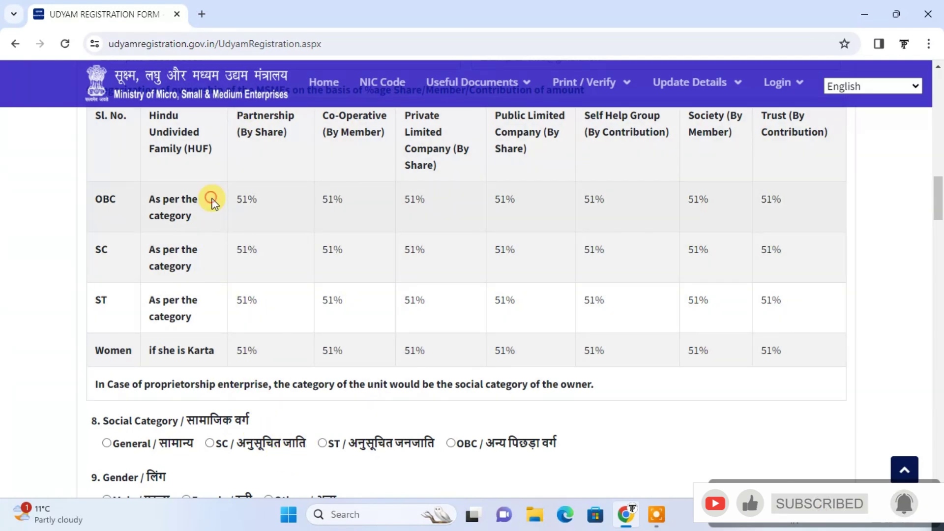
scroll(328, 413, down, 3)
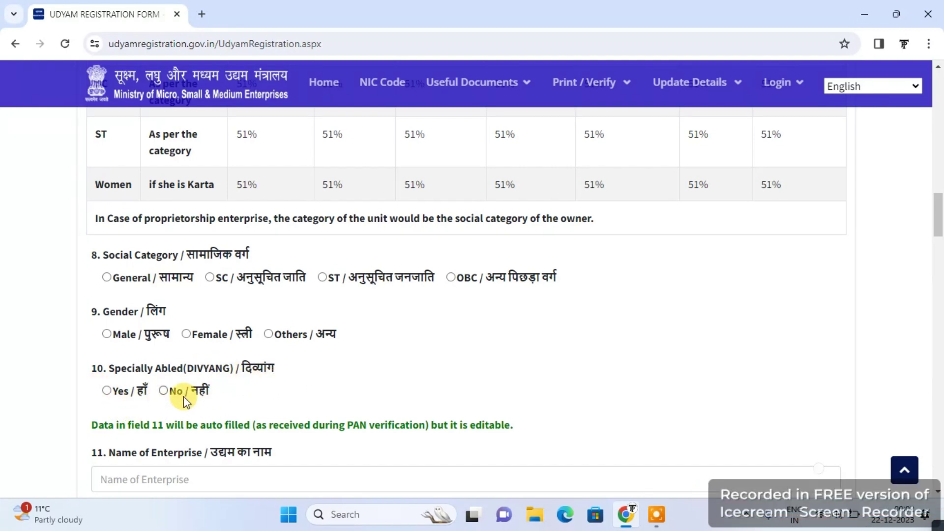
scroll(278, 395, down, 4)
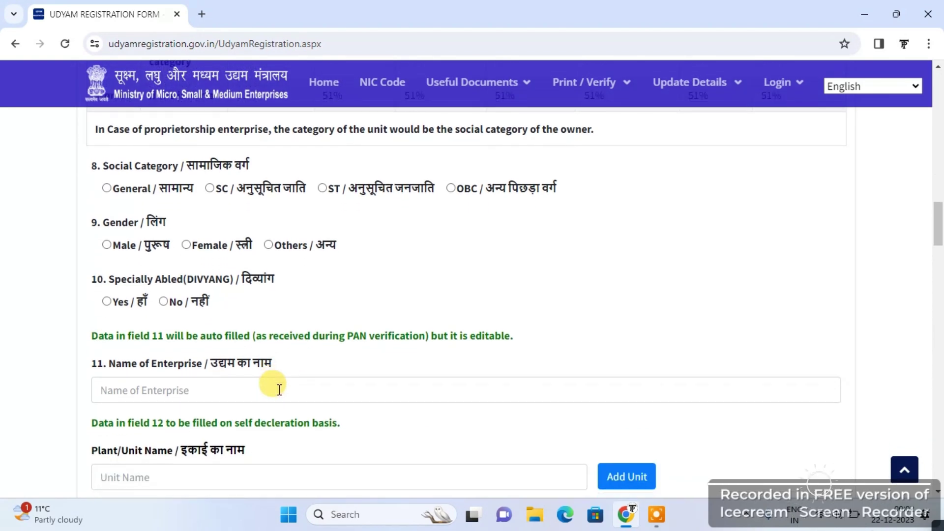
scroll(279, 389, down, 1)
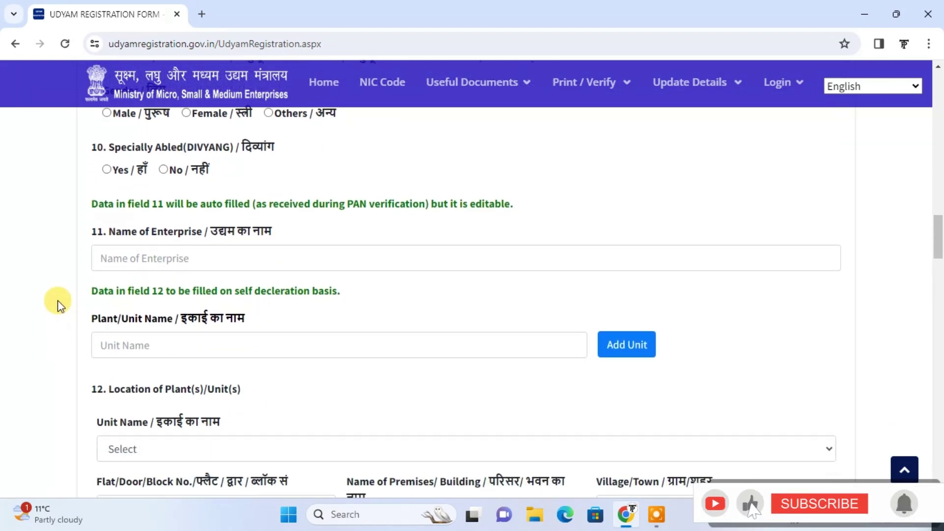
click(147, 261)
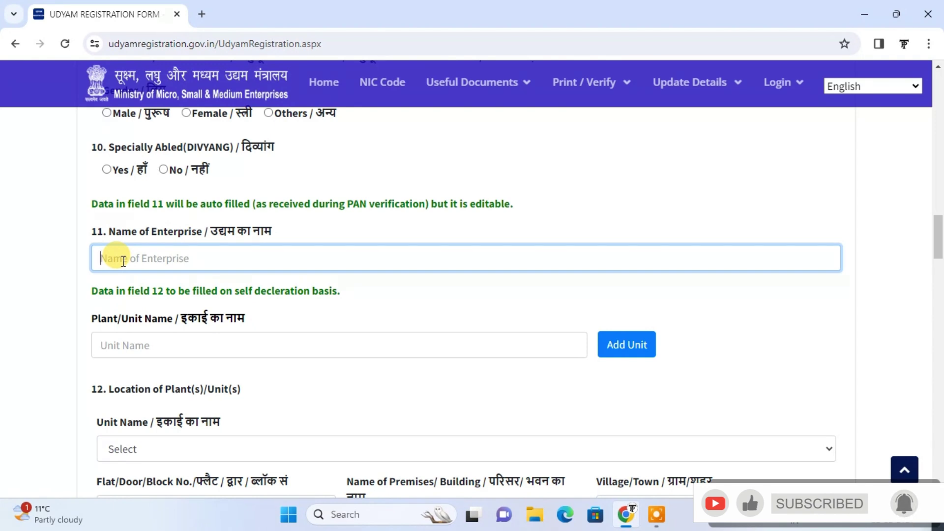
text(am)
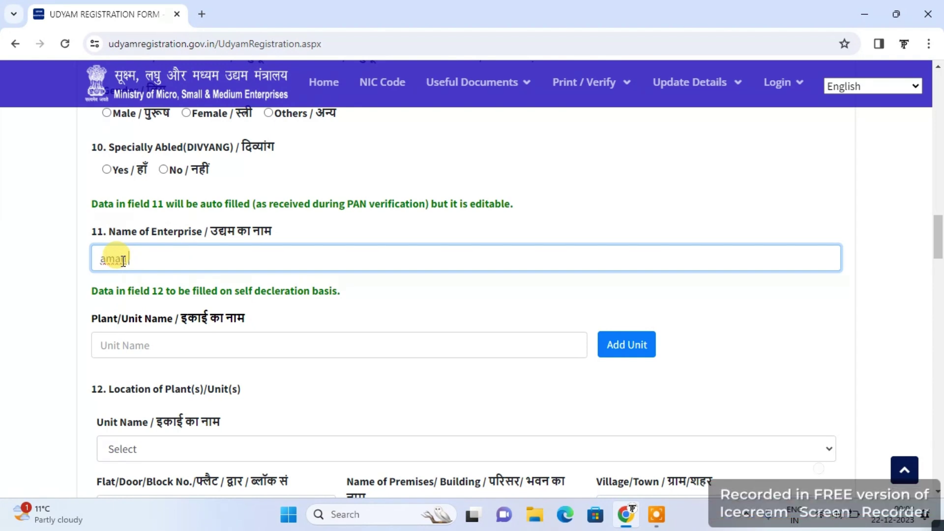
text(ar kirana )
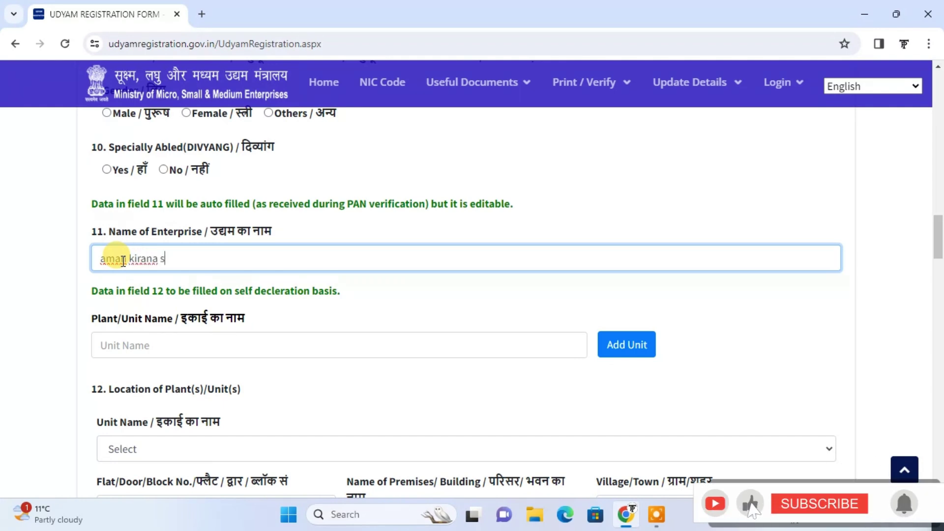
text(sti)
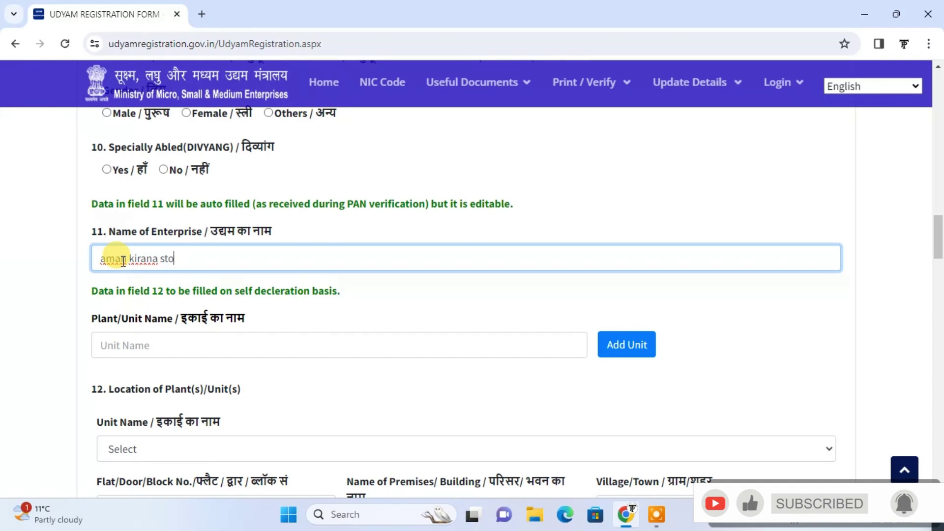
text(re)
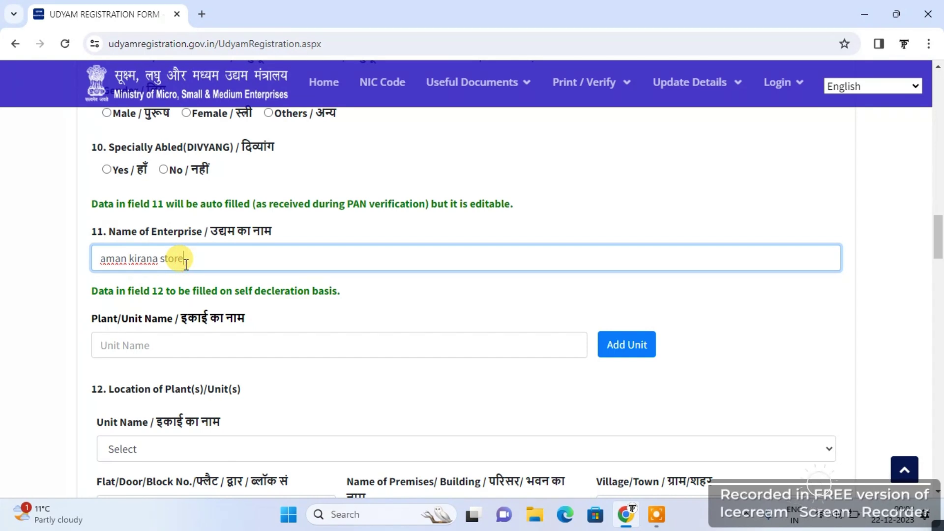
key(BackSpace)
key(BackSpace)
key(BackSpace)
key(BackSpace)
key(BackSpace)
key(BackSpace)
key(BackSpace)
key(BackSpace)
key(BackSpace)
key(BackSpace)
key(BackSpace)
key(BackSpace)
key(BackSpace)
key(BackSpace)
key(BackSpace)
key(BackSpace)
key(BackSpace)
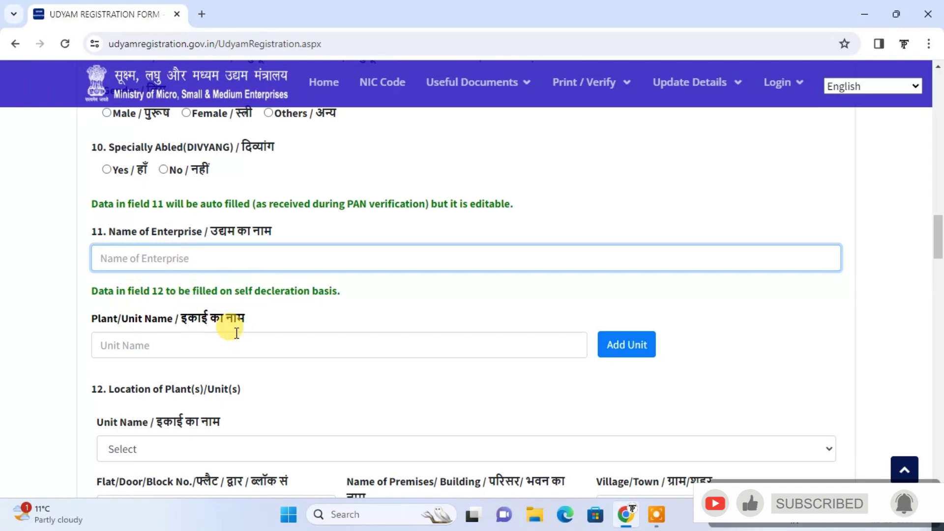
click(162, 345)
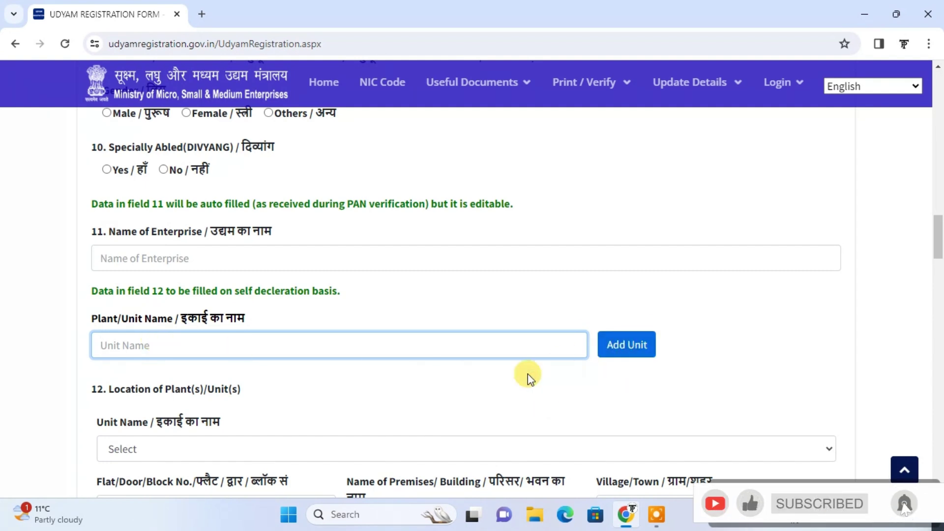
click(439, 412)
scroll(439, 412, down, 2)
scroll(437, 411, down, 2)
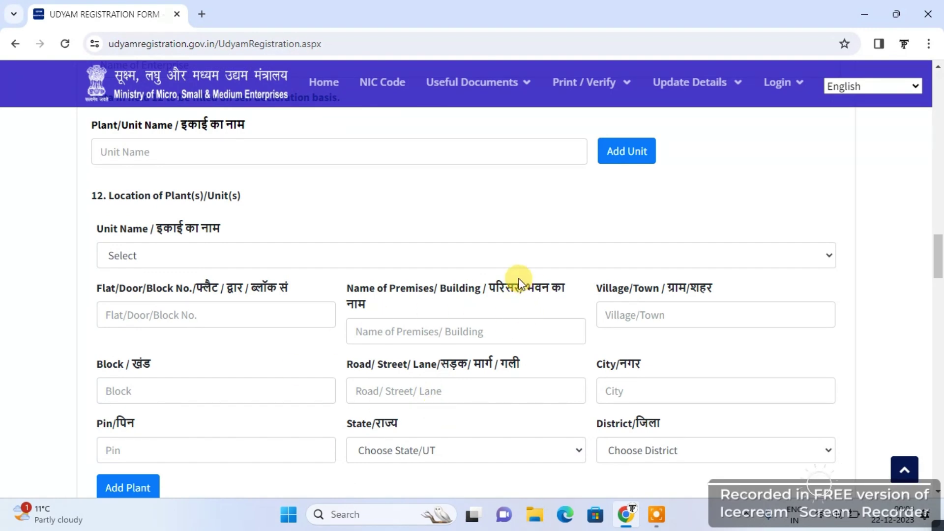
click(512, 256)
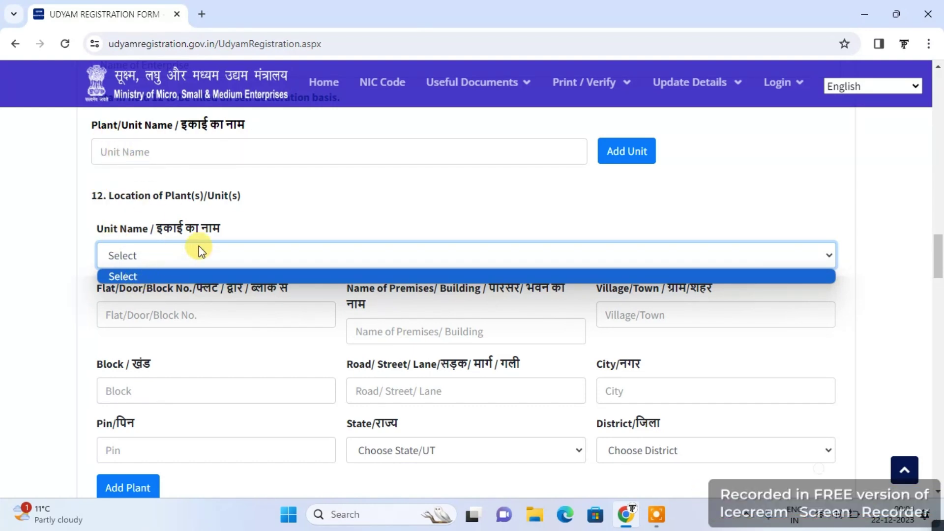
click(305, 227)
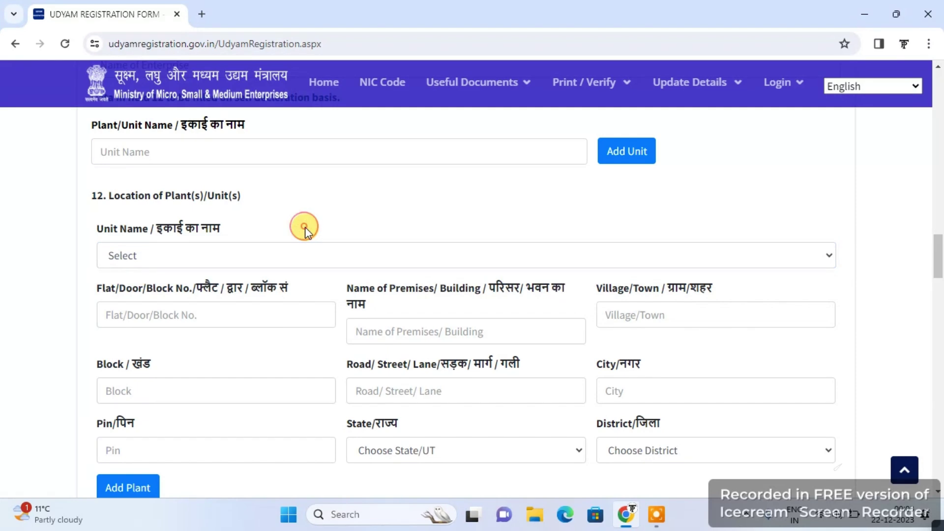
click(166, 319)
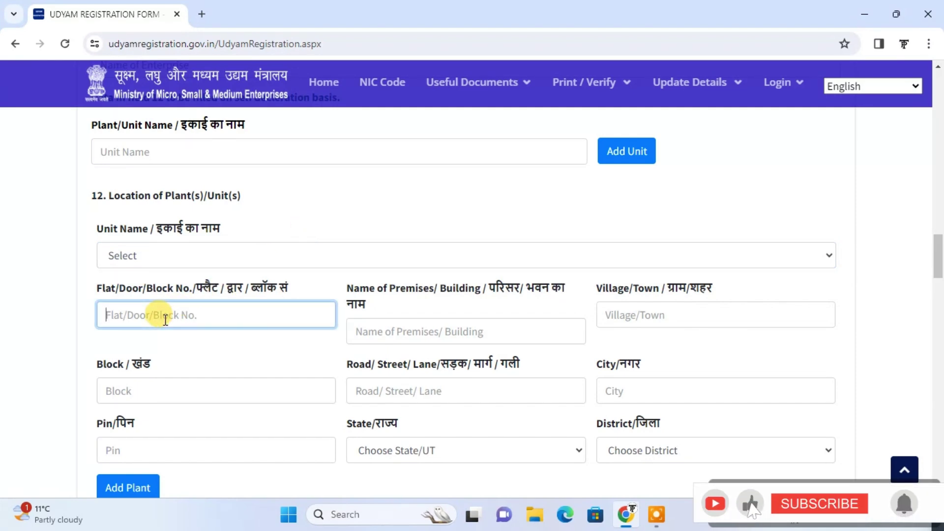
click(243, 337)
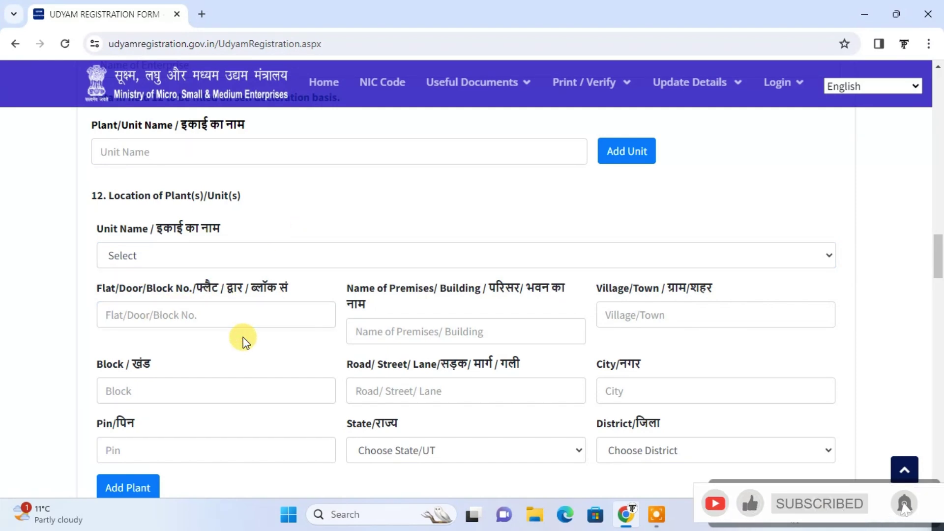
scroll(243, 337, down, 2)
scroll(243, 338, down, 2)
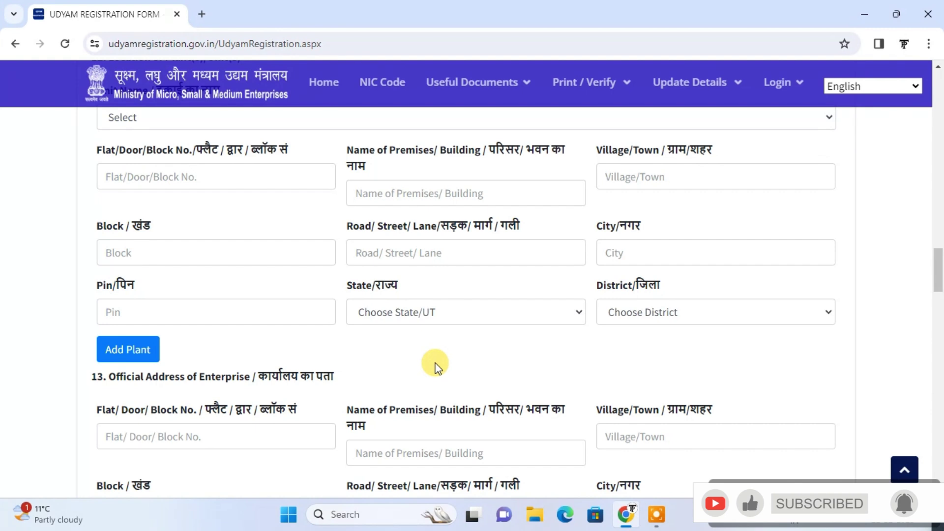
scroll(435, 365, down, 3)
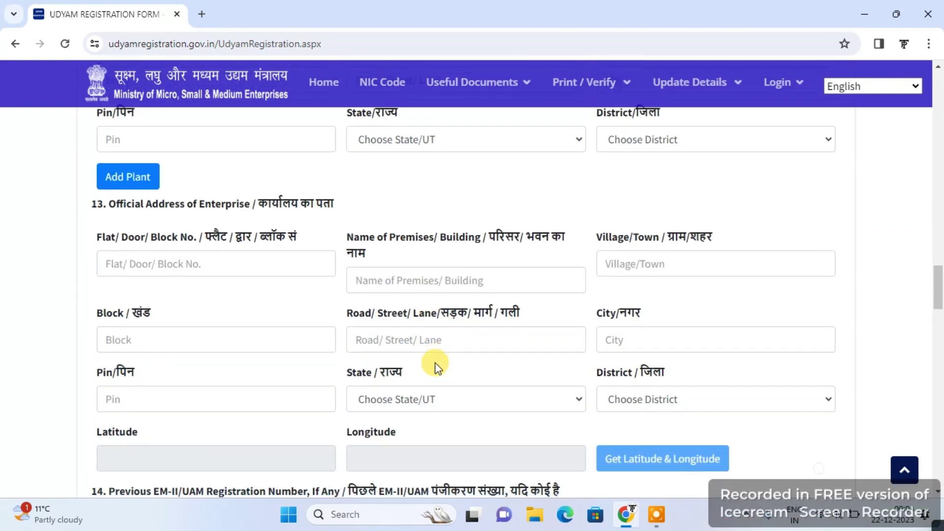
scroll(435, 365, down, 1)
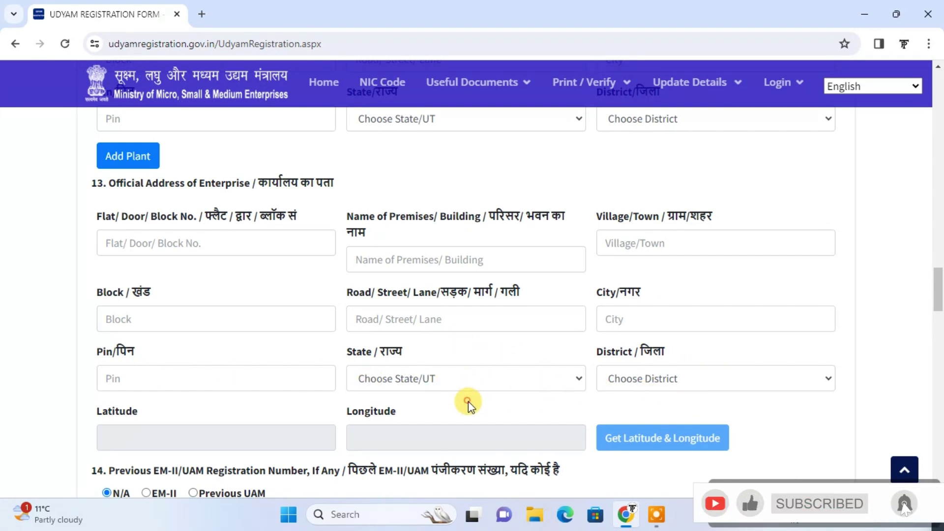
scroll(468, 401, down, 1)
scroll(468, 402, down, 2)
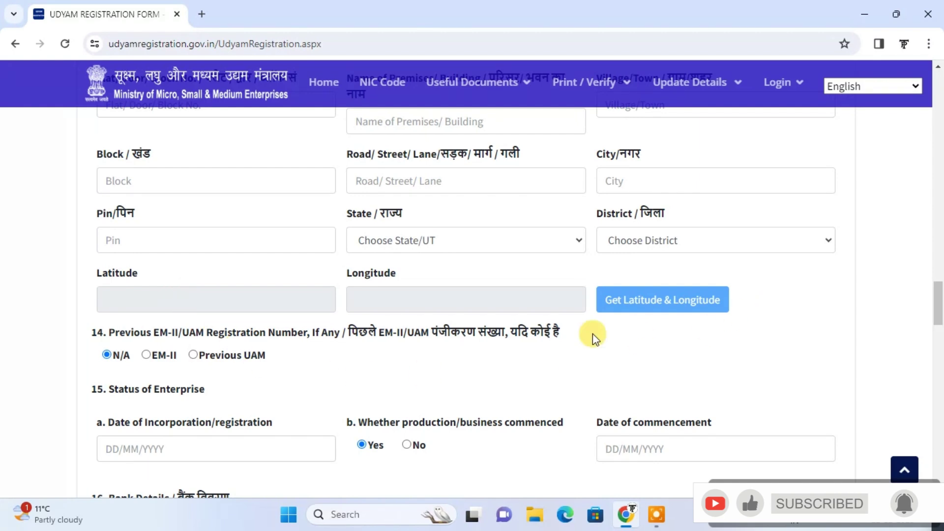
scroll(463, 373, down, 3)
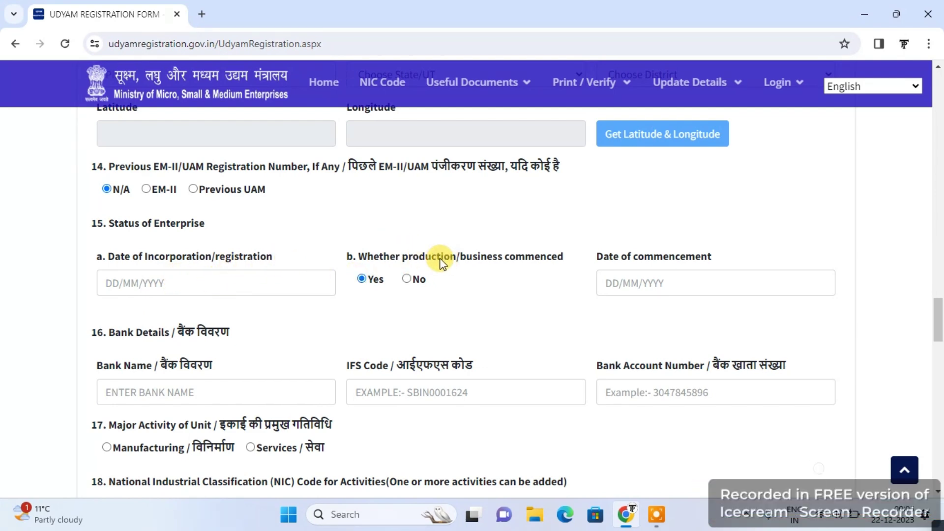
Answer No for business commenced, leaving the date, Bank Name and IFS Code blank
click(406, 278)
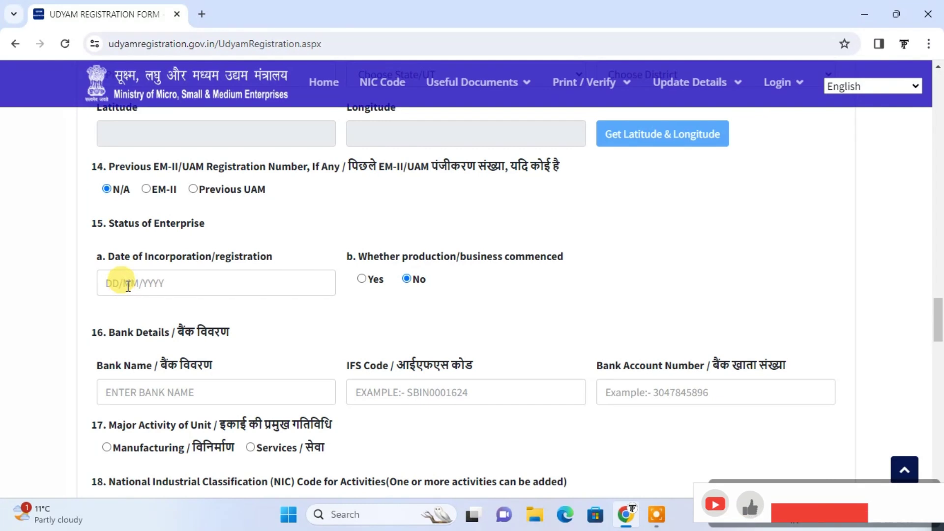
click(126, 284)
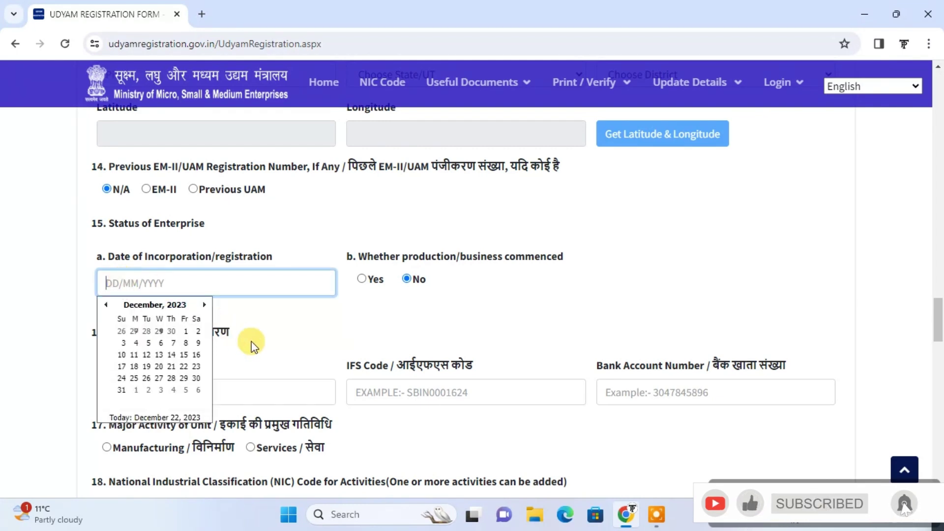
click(354, 329)
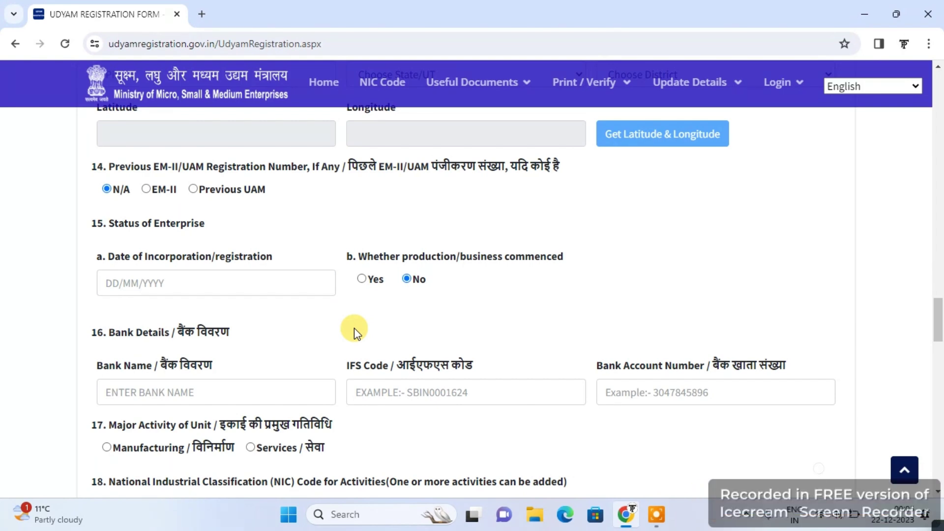
scroll(354, 329, down, 3)
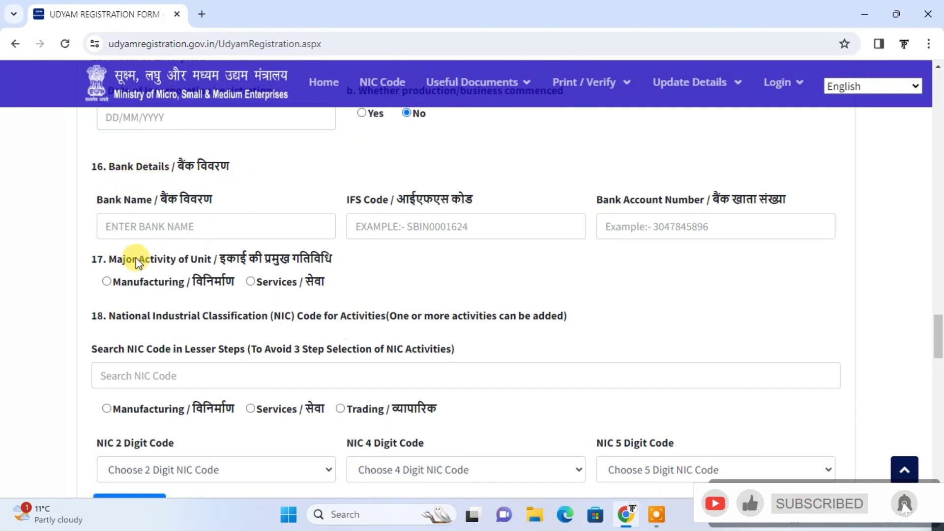
click(140, 229)
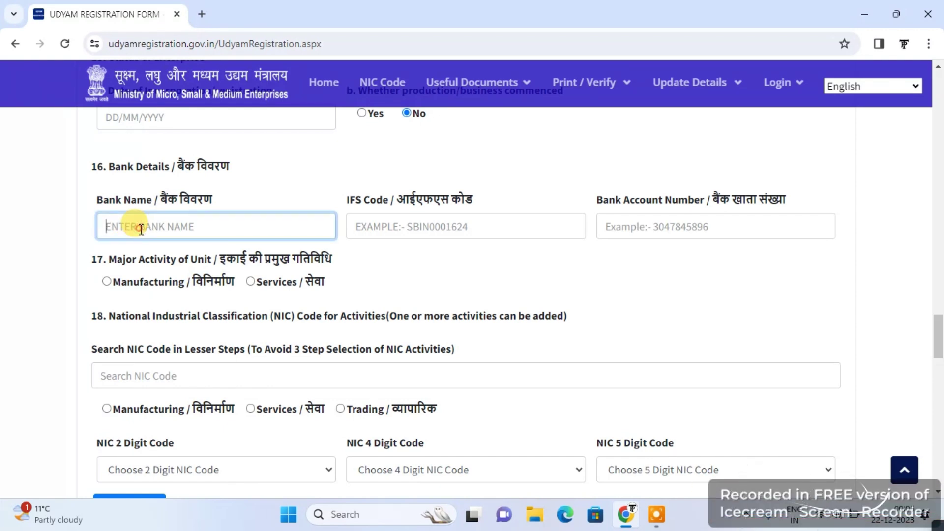
click(447, 228)
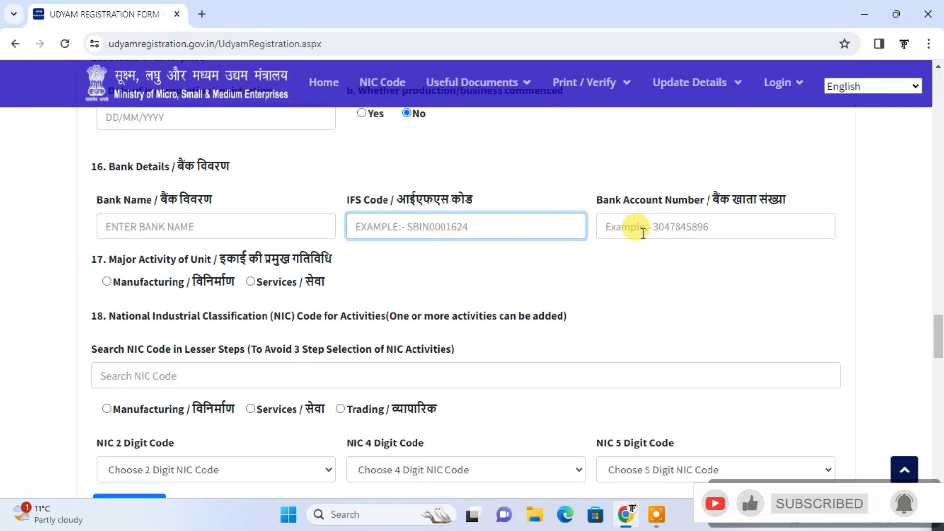
click(587, 302)
scroll(591, 302, down, 1)
scroll(588, 303, down, 1)
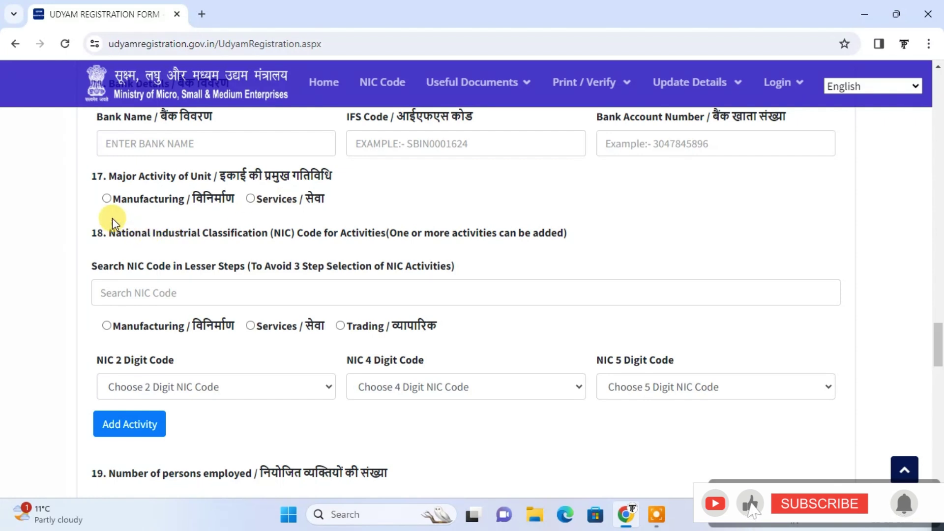
Set Major Activity of Unit to Manufacturing and pick Services as the NIC activity category
click(251, 199)
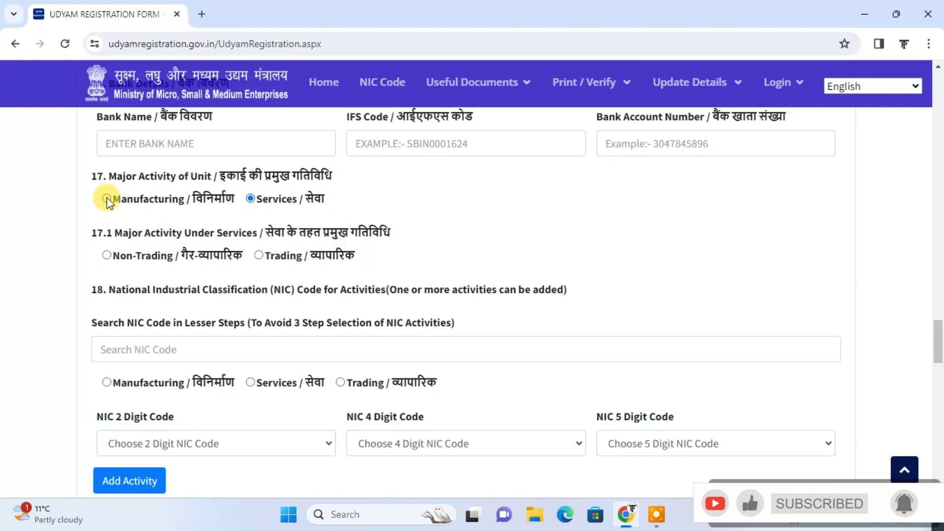
click(106, 199)
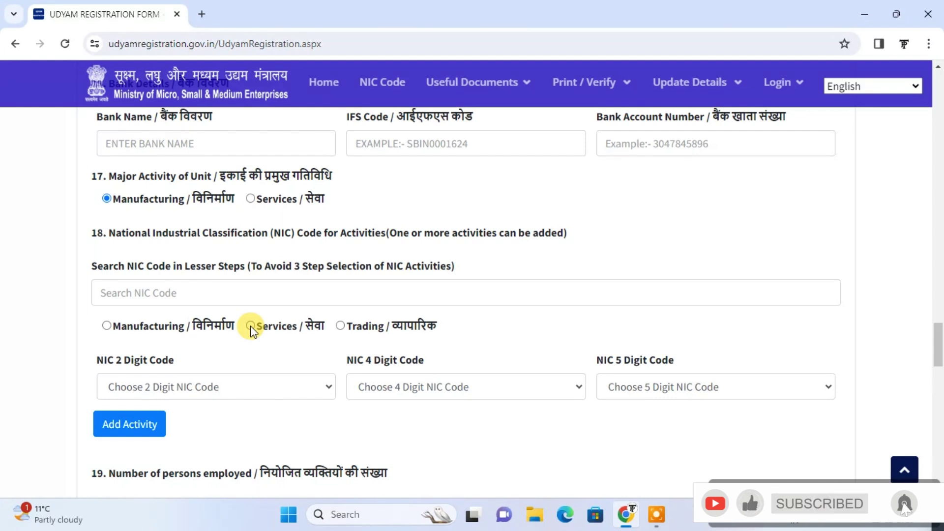
click(318, 387)
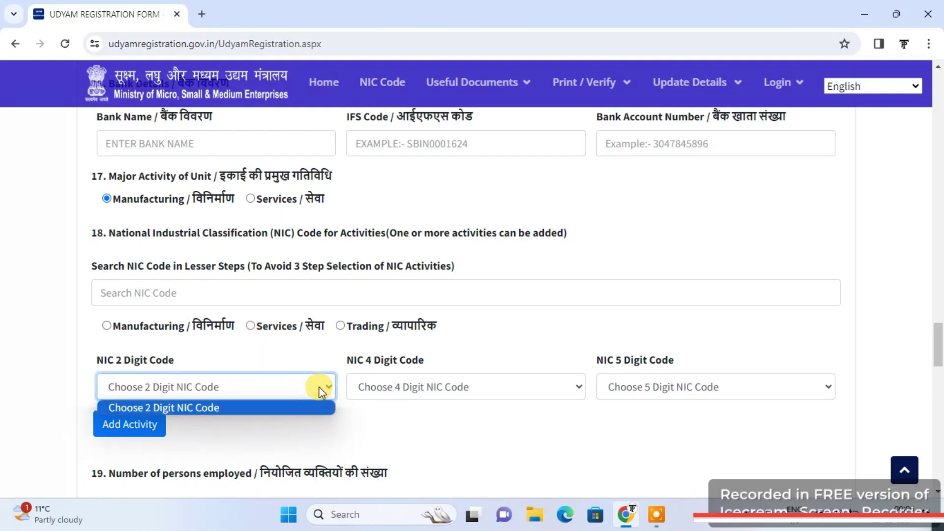
click(252, 326)
click(251, 325)
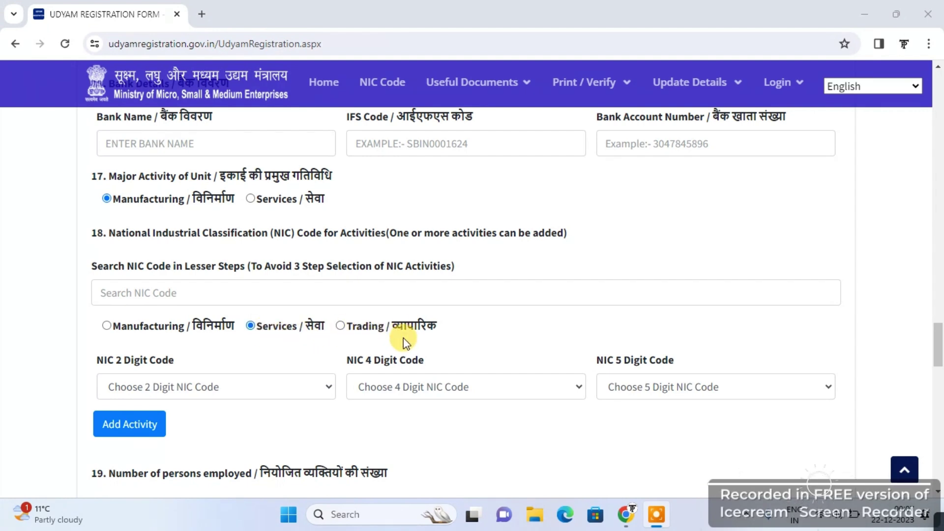
Choose NIC 2-digit code 56-Food and beverage service activities and 4-digit code 5629
click(305, 397)
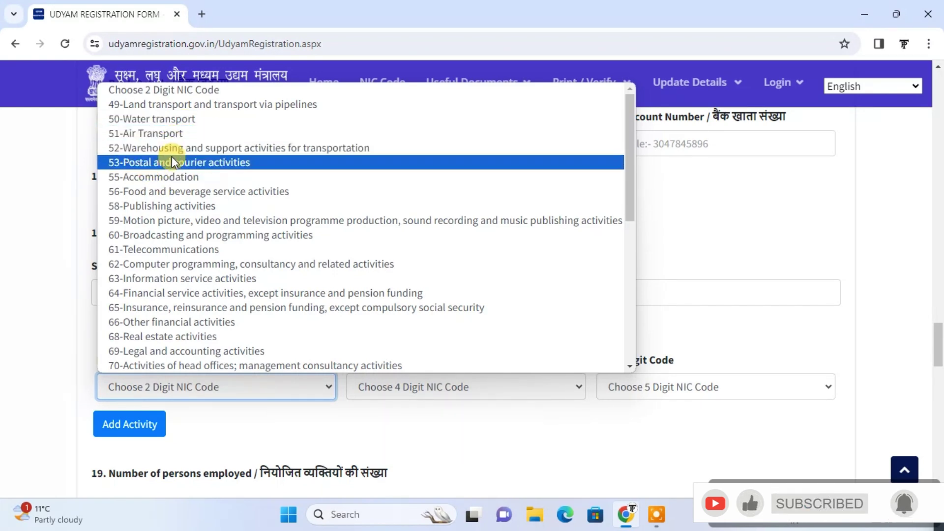
click(182, 195)
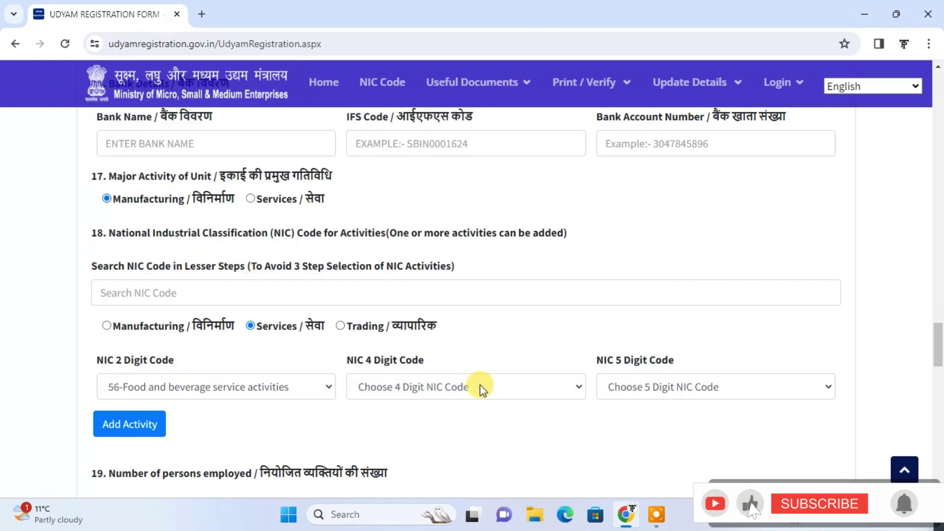
click(491, 392)
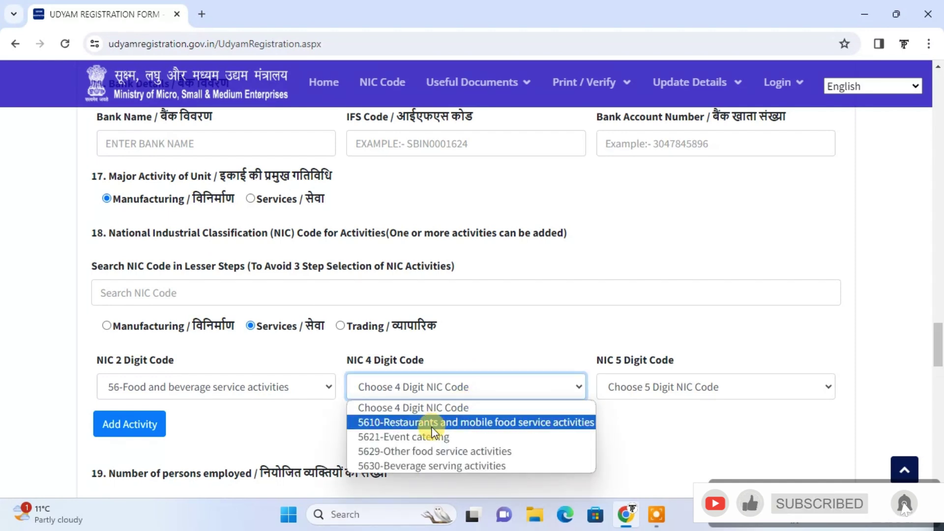
click(421, 457)
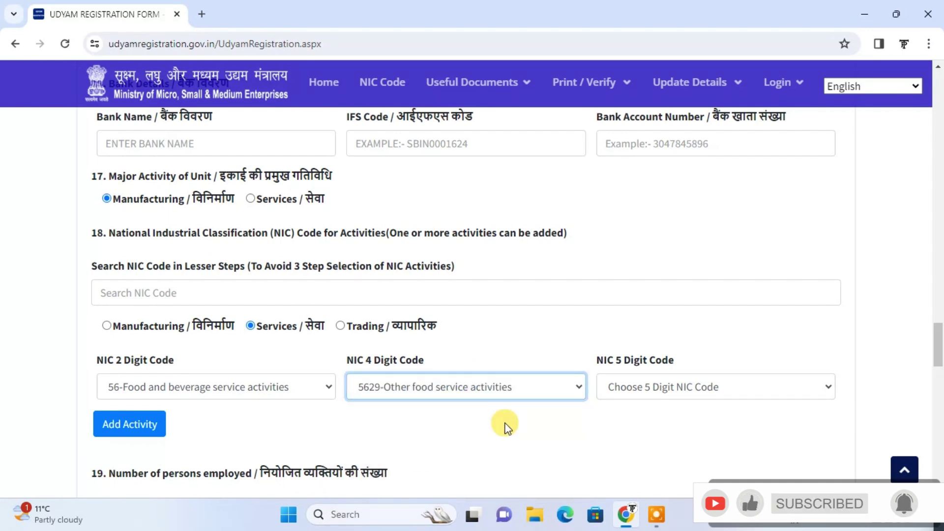
click(690, 375)
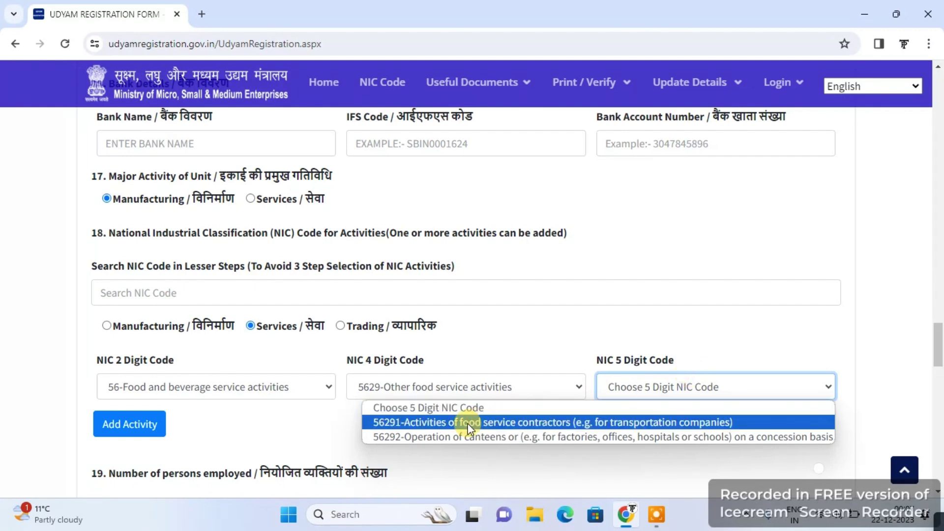
click(447, 445)
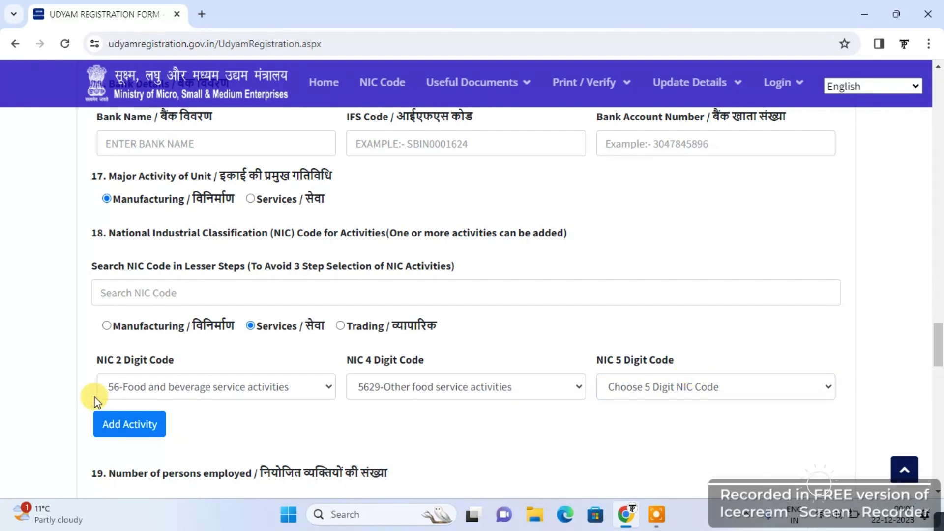
Select NIC 5-digit code 56291 and add the food-service activity row to the table
click(120, 421)
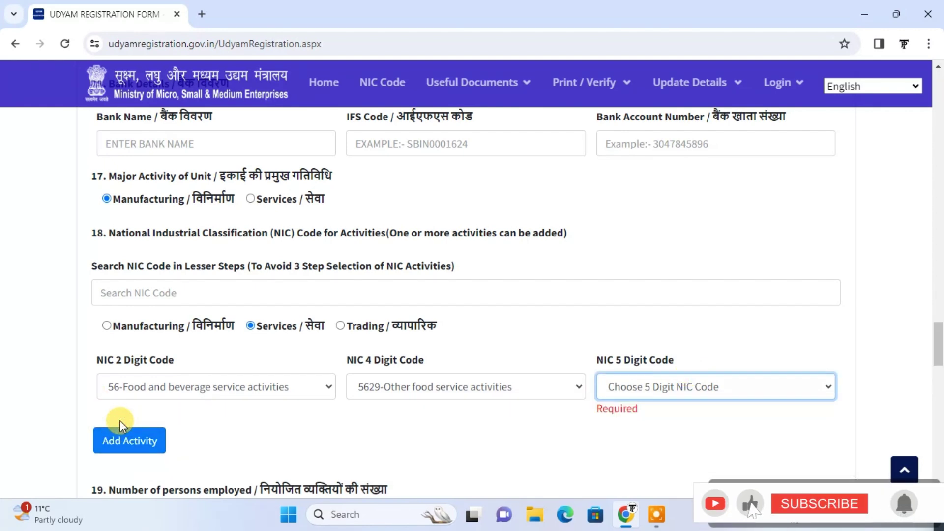
click(664, 385)
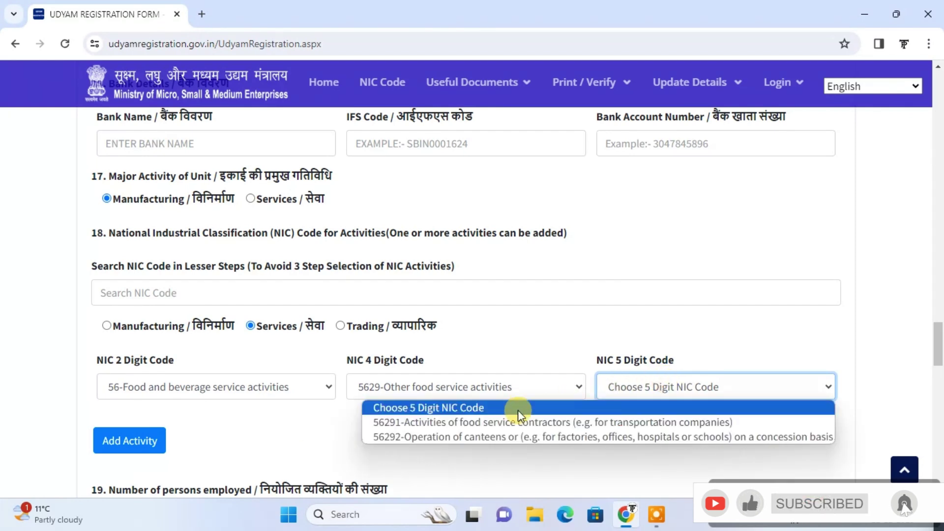
click(494, 424)
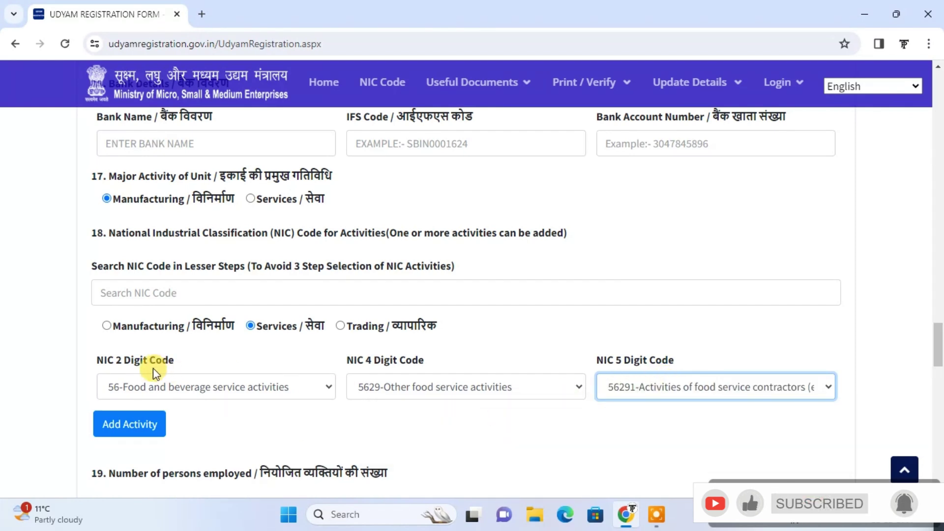
click(117, 425)
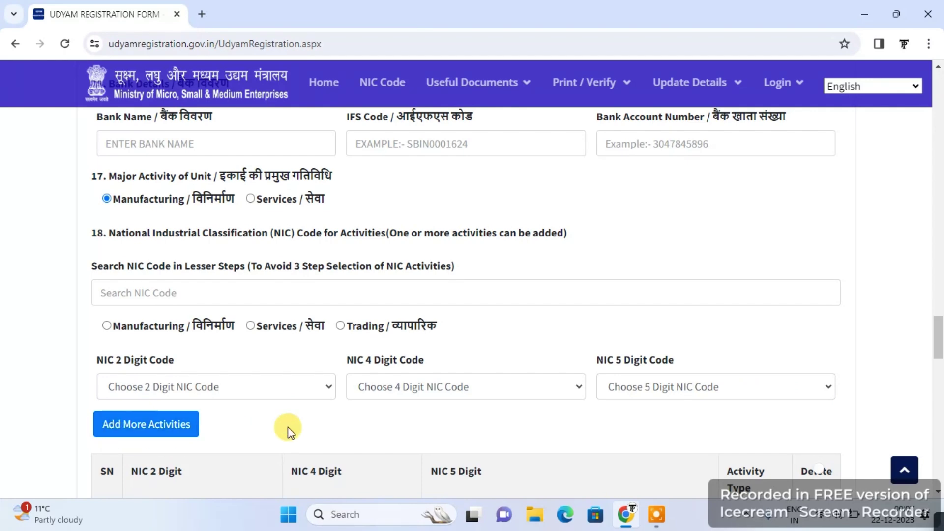
scroll(288, 427, down, 3)
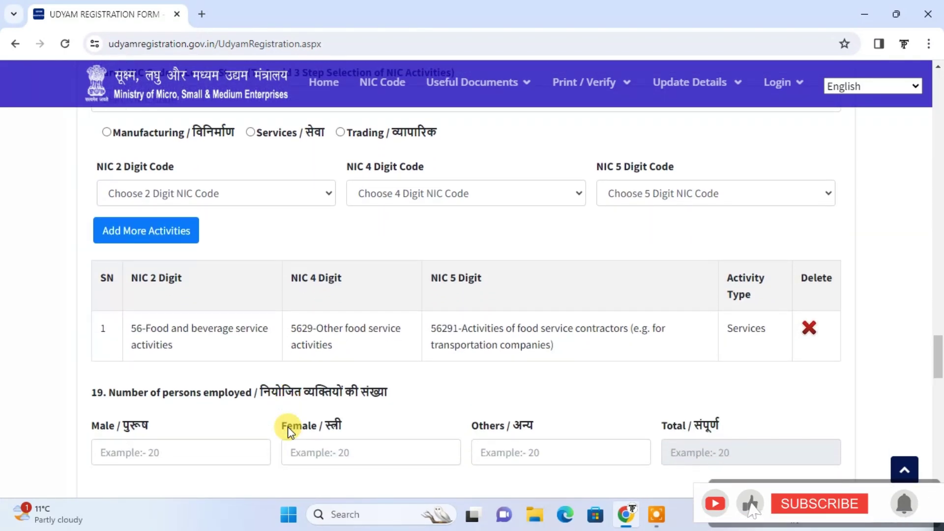
Enter 1 as the male employee count in section 19, leaving Female and Others blank
scroll(289, 431, down, 1)
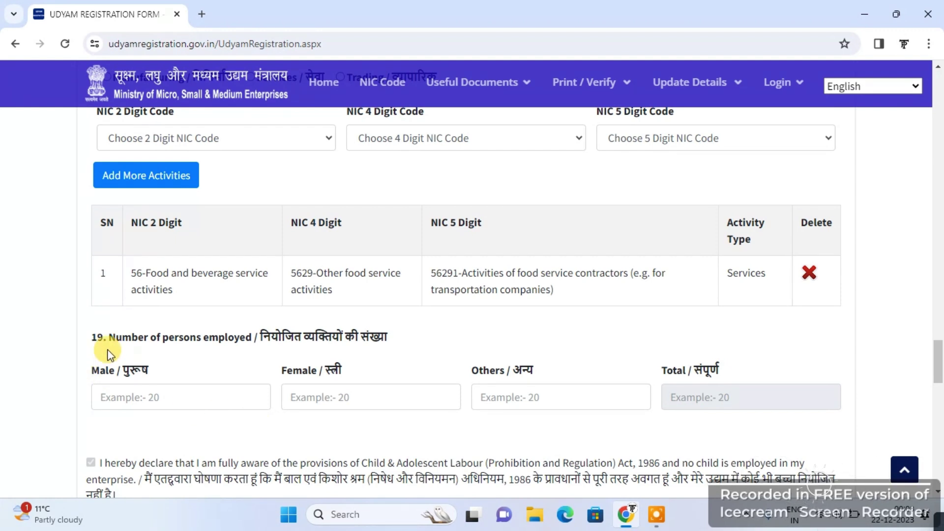
click(136, 405)
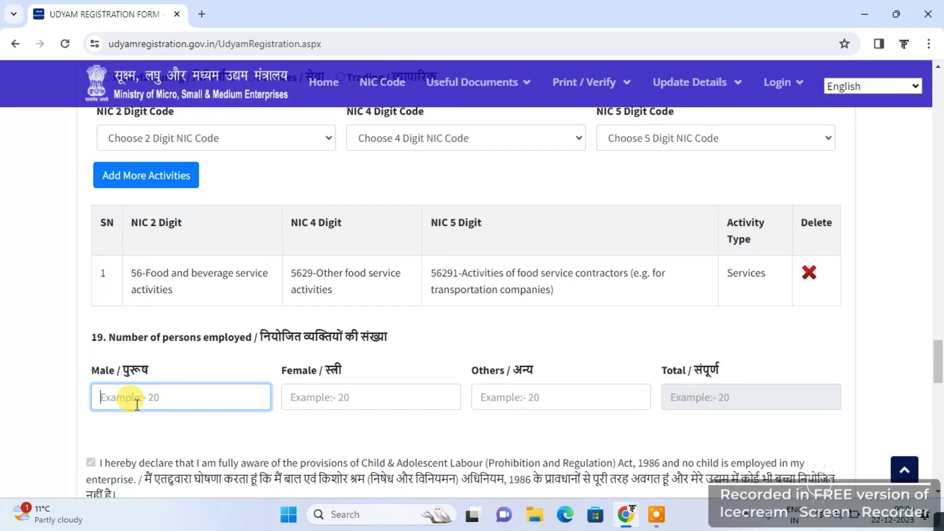
text(12)
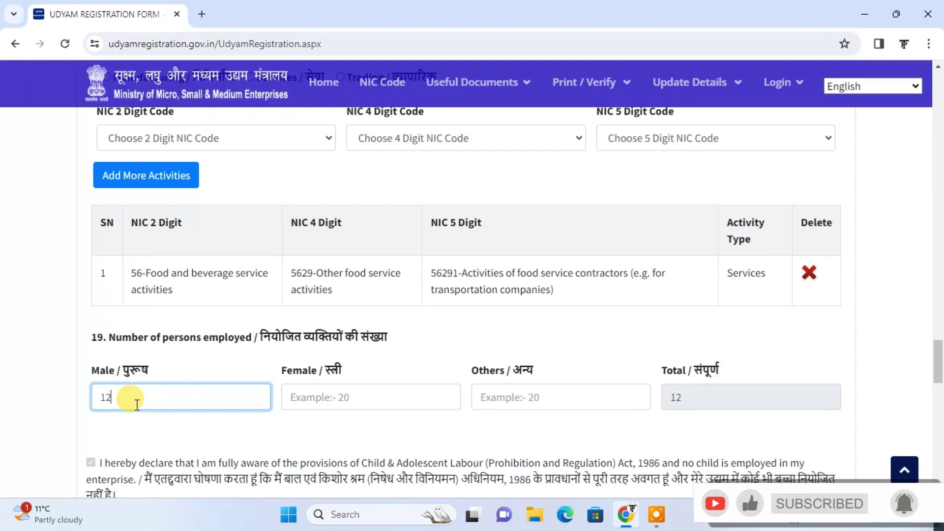
key(BackSpace)
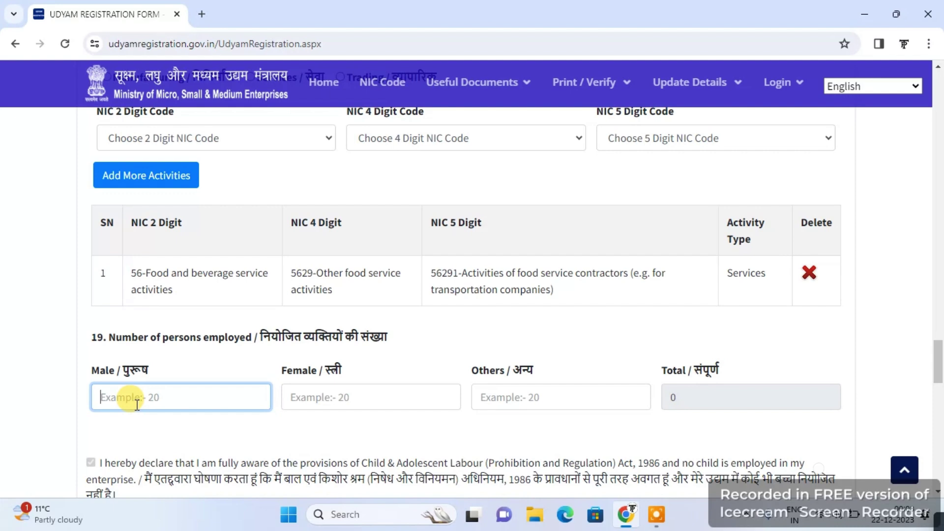
click(314, 403)
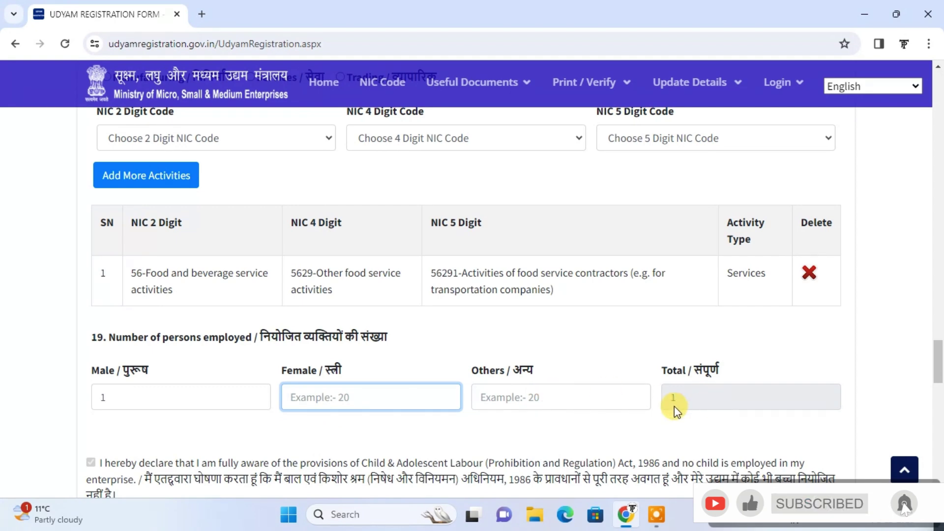
click(408, 418)
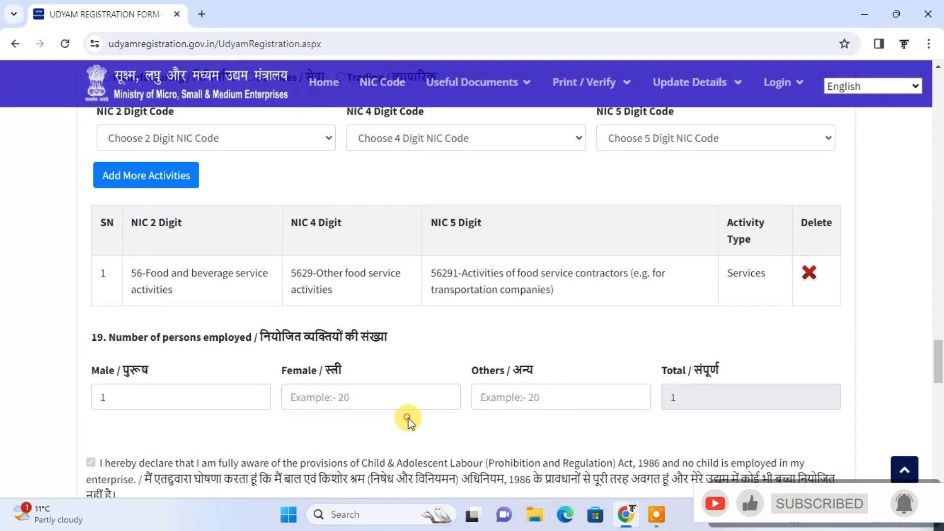
scroll(408, 418, down, 2)
scroll(408, 418, down, 8)
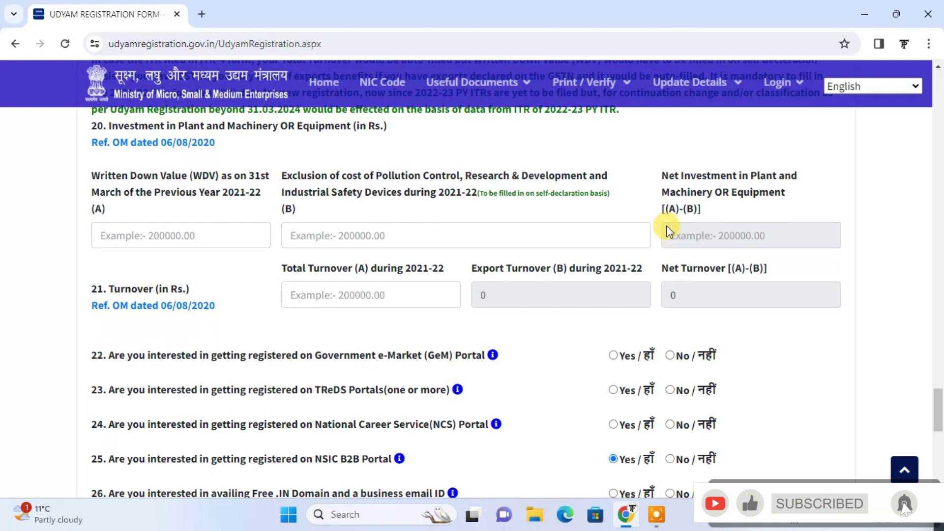
Pass through the WDV and pollution-control exclusion investment fields without entering amounts
click(145, 236)
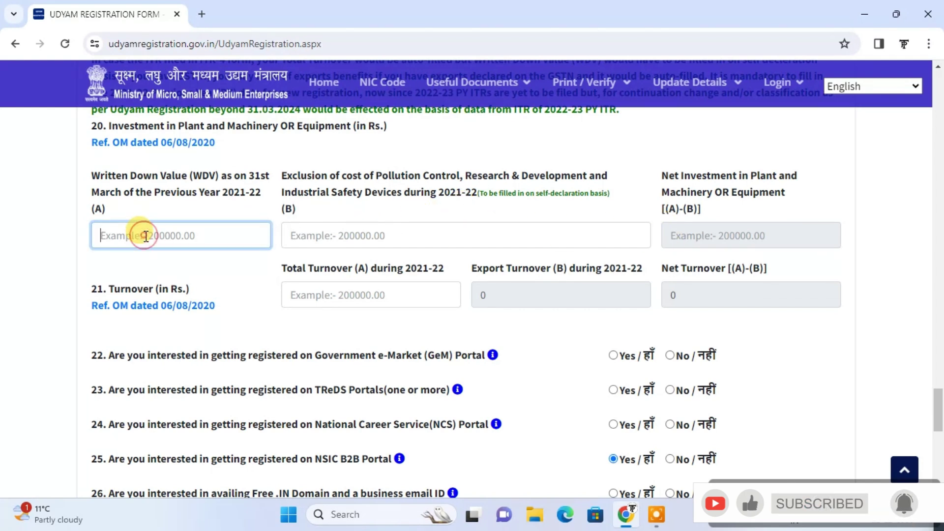
click(374, 235)
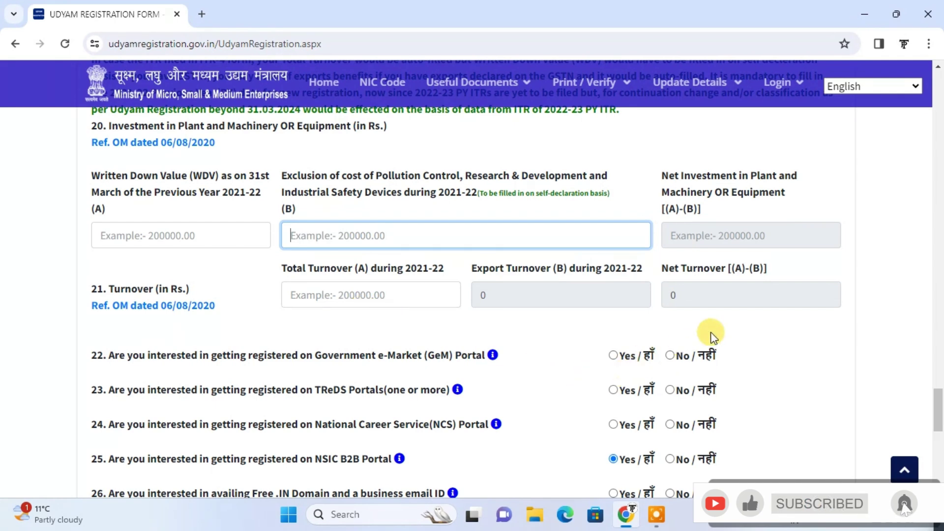
click(730, 333)
Answer No for GeM, TReDS, NCS and the free .IN domain, keeping NSIC B2B as Yes
scroll(730, 333, down, 3)
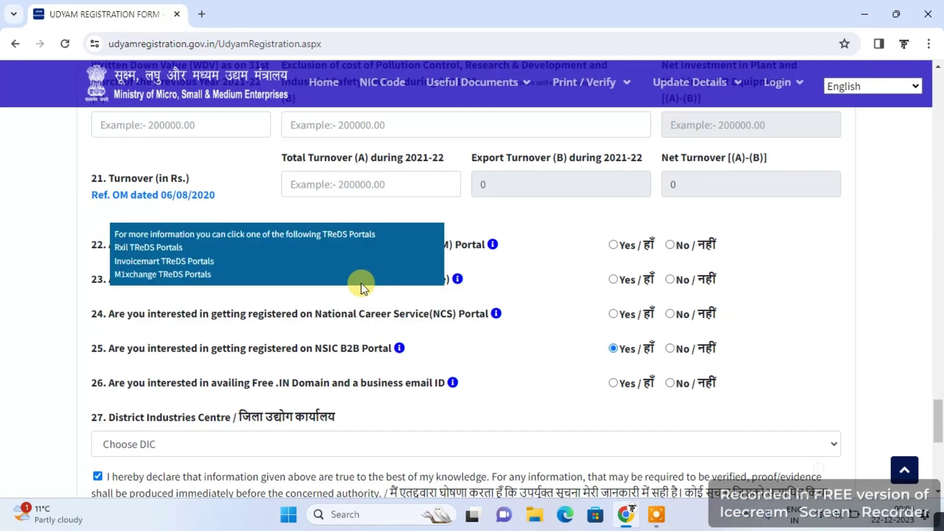
mouse_move(486, 277)
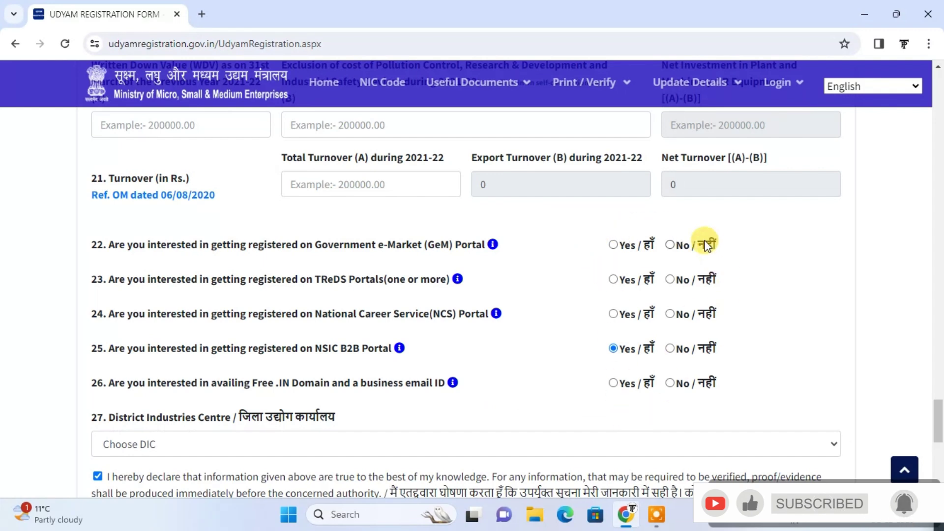
click(670, 248)
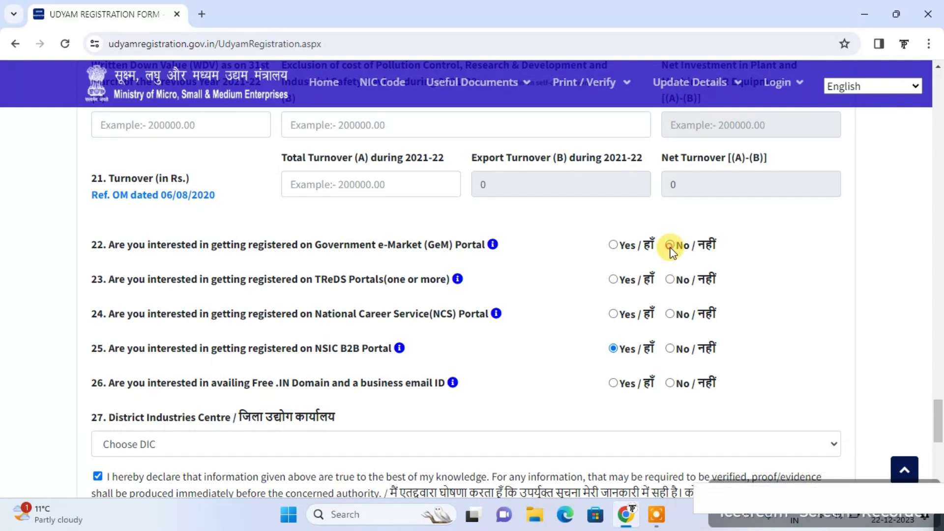
click(671, 280)
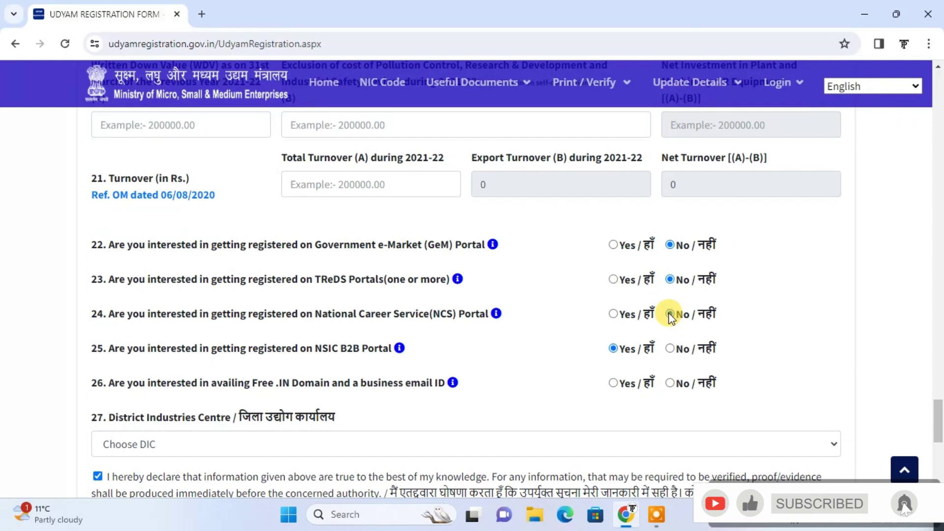
click(670, 315)
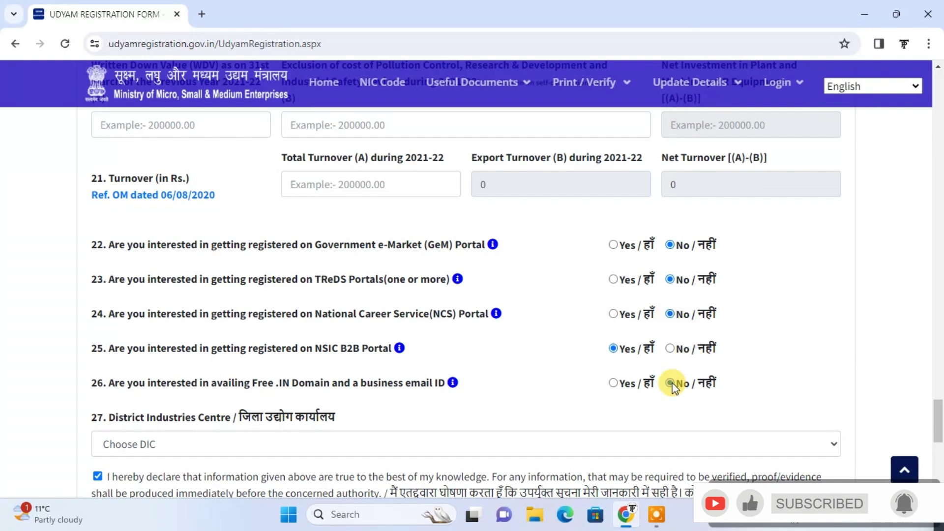
click(671, 383)
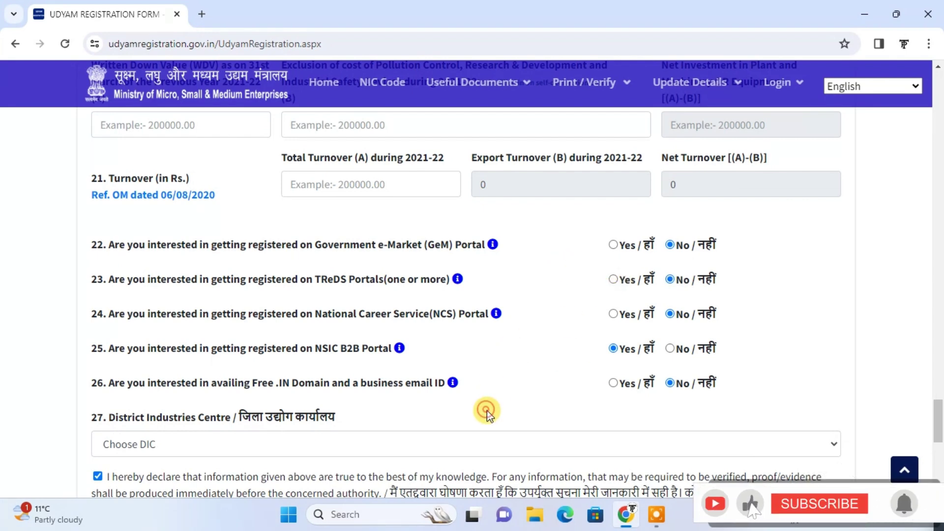
scroll(487, 410, down, 1)
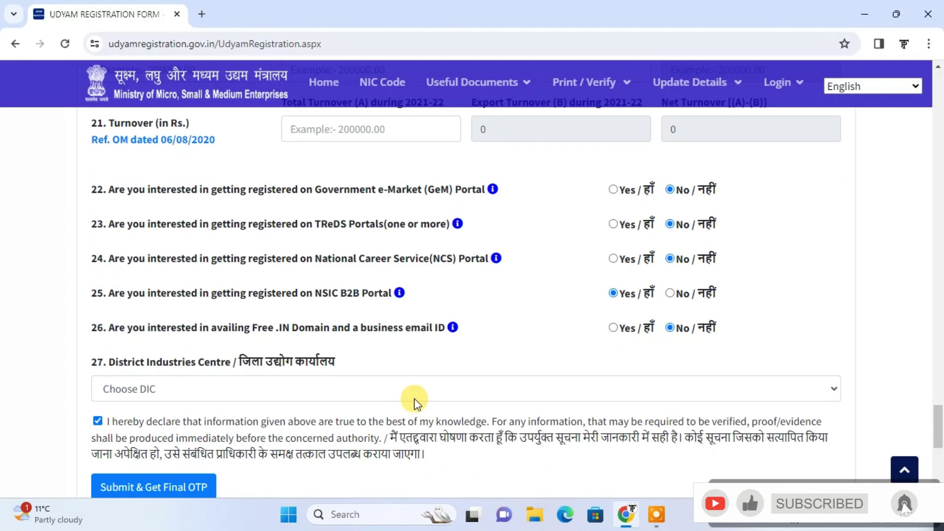
Open the Choose DIC list and close it without selecting a District Industries Centre
click(414, 393)
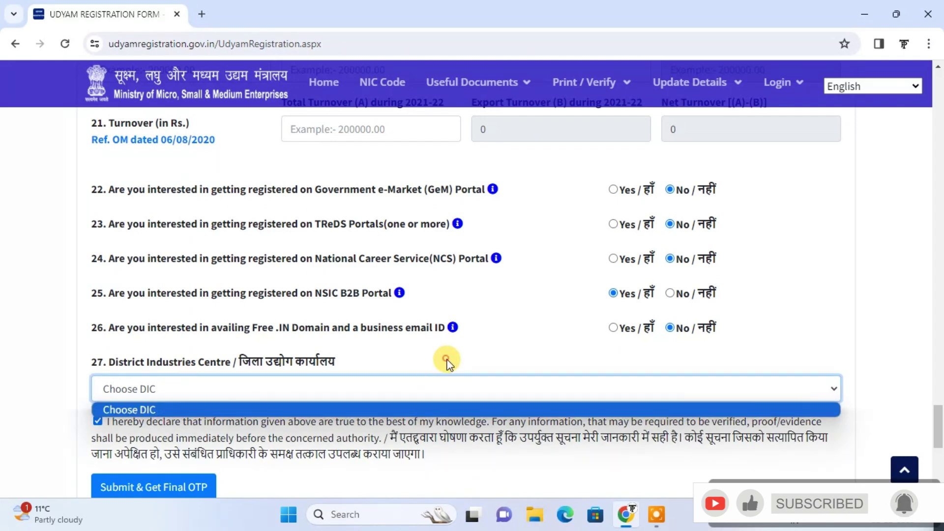
click(447, 363)
scroll(393, 464, down, 1)
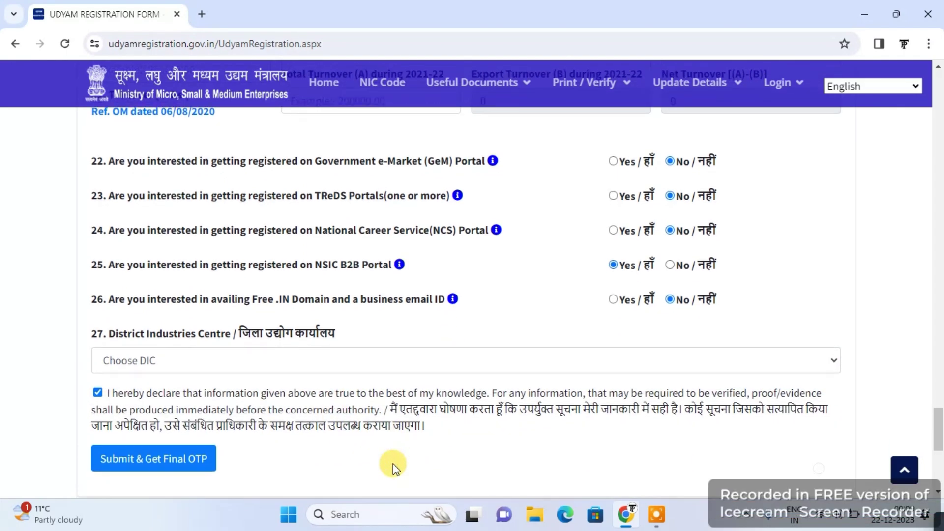
scroll(393, 465, down, 1)
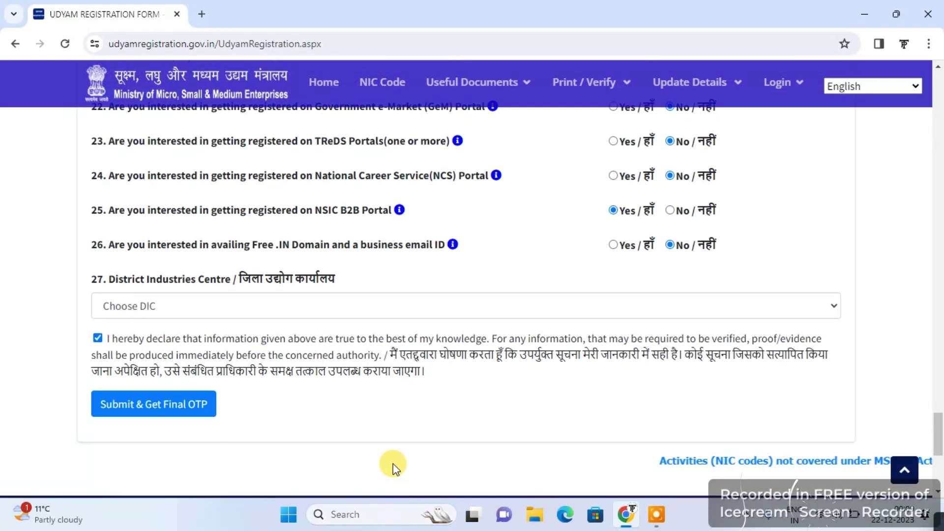
Submit for the final OTP, review the Required errors on mobile and DIC, then return home
click(142, 416)
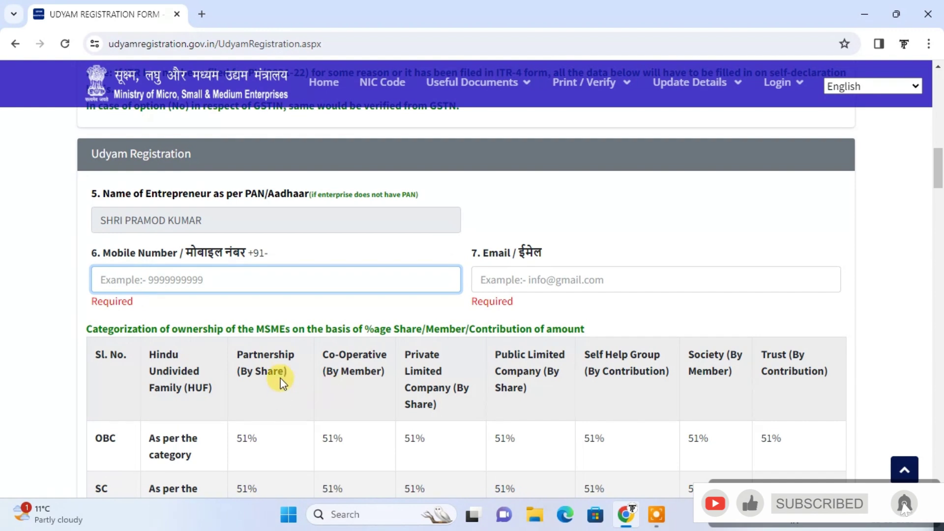
click(302, 320)
double_click(293, 315)
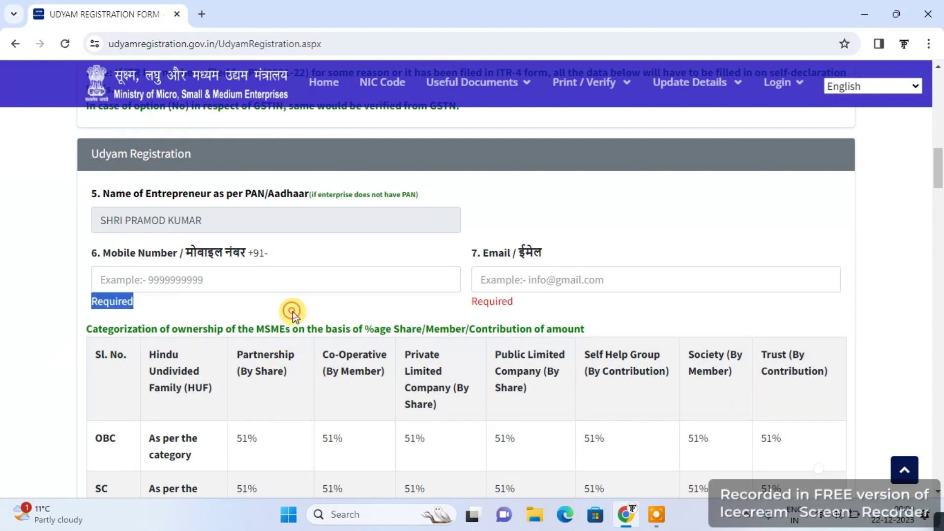
scroll(294, 315, down, 6)
scroll(293, 313, down, 20)
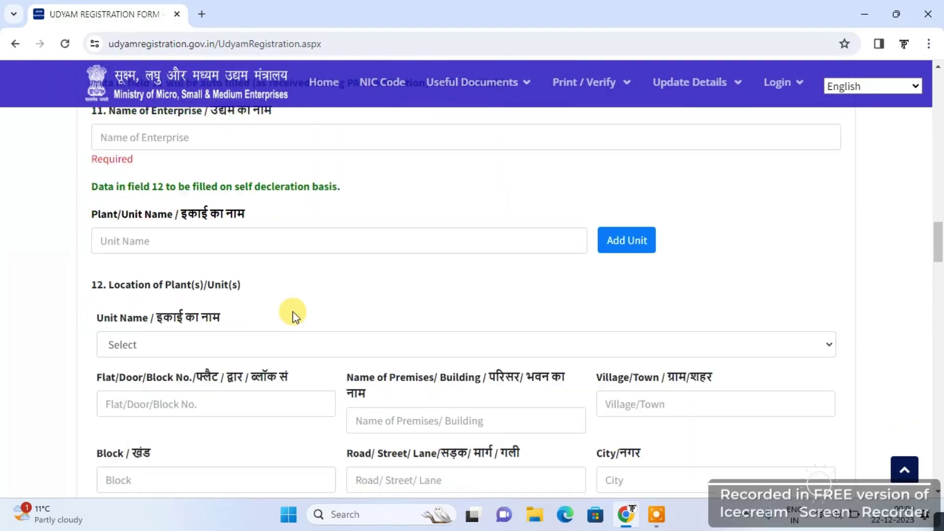
scroll(293, 312, down, 20)
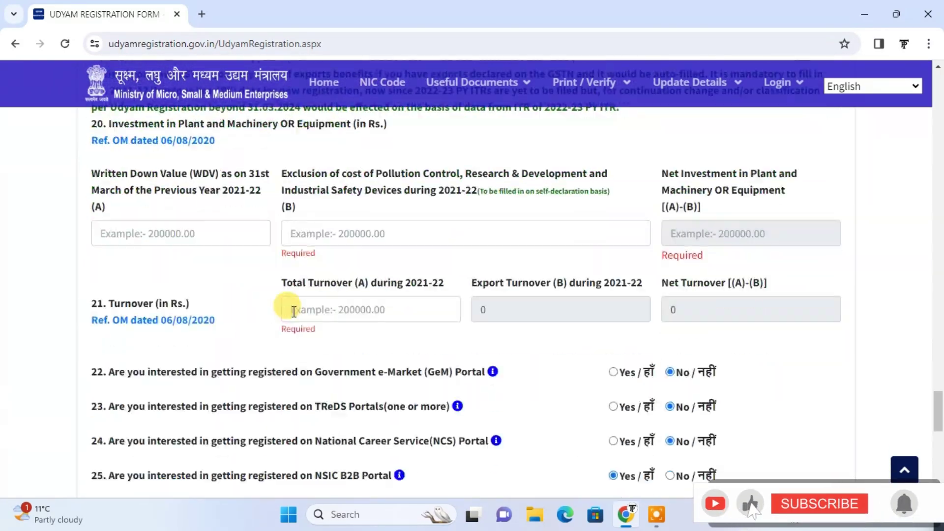
scroll(293, 311, up, 3)
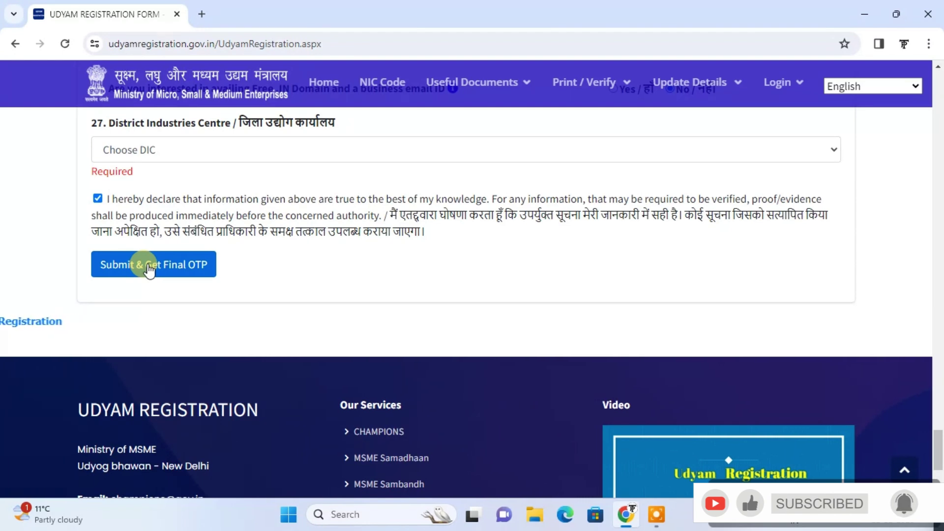
click(609, 83)
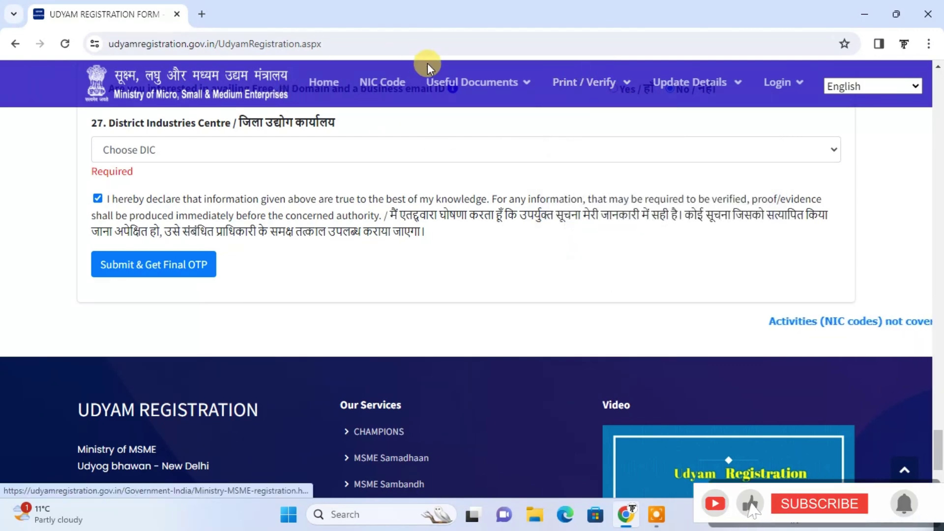
click(338, 87)
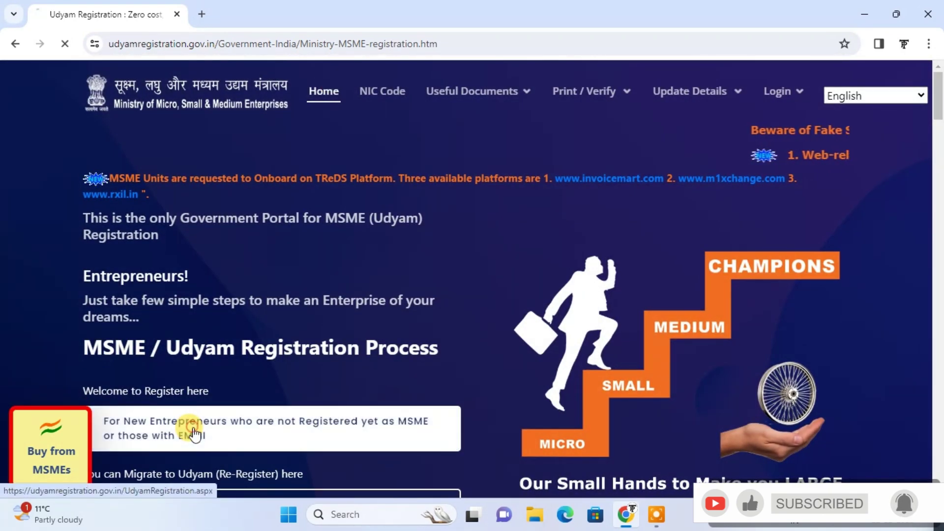
Go to the new-entrepreneur registration page, then choose Print Udyam Certificate under Print / Verify
click(194, 434)
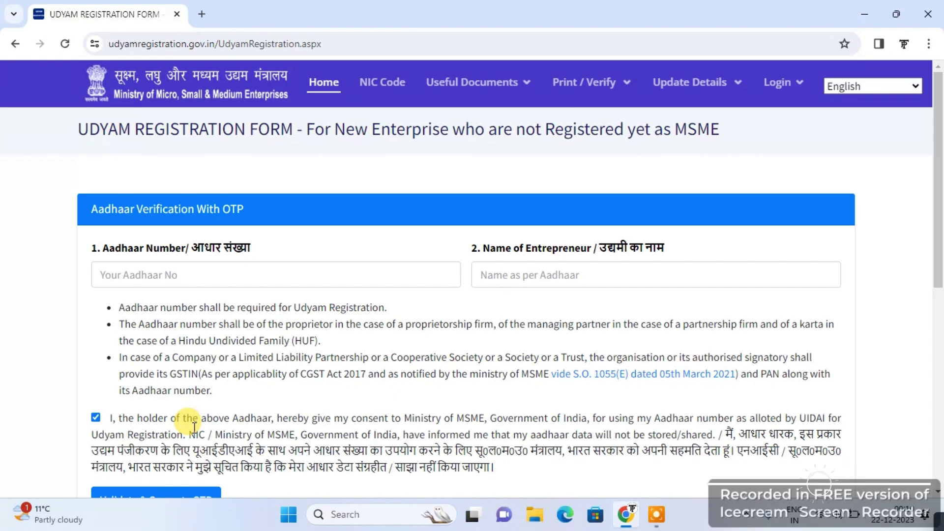
mouse_move(610, 96)
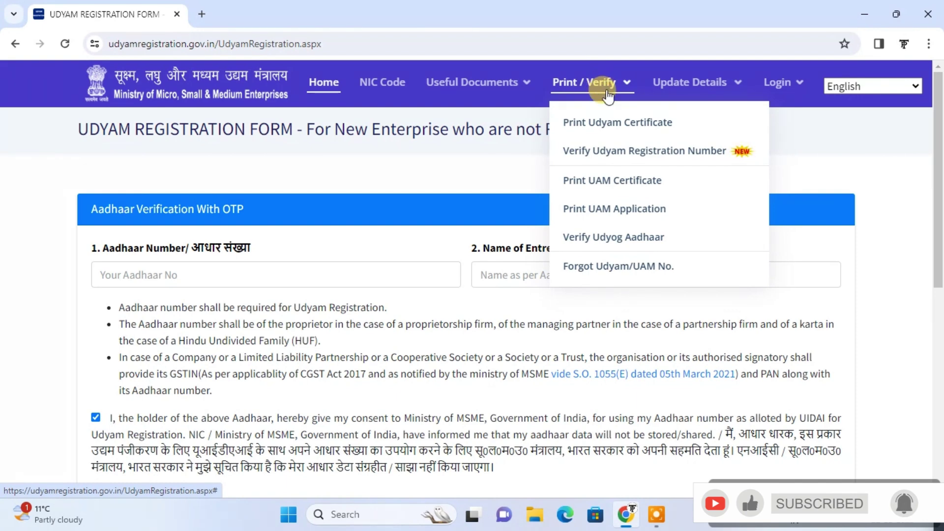
click(624, 127)
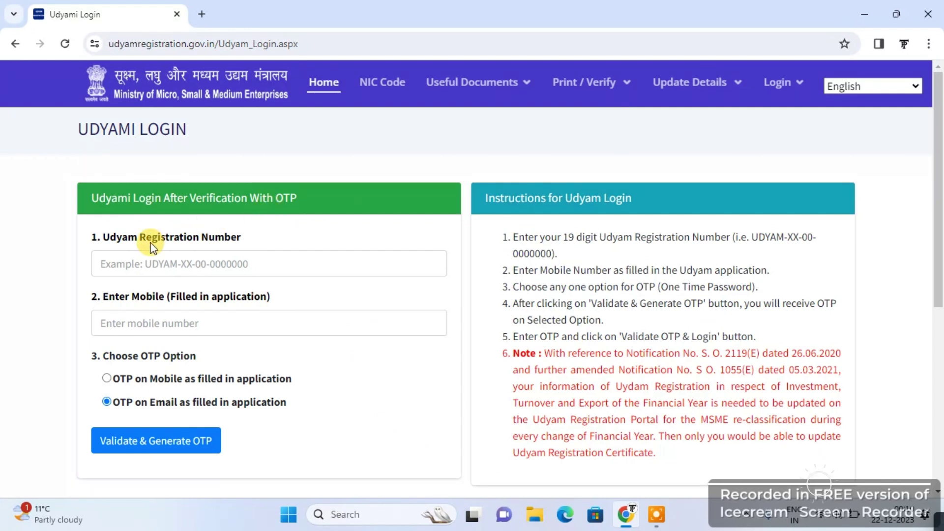
On the Udyami Login page, select OTP on Mobile, then close the browser
click(140, 264)
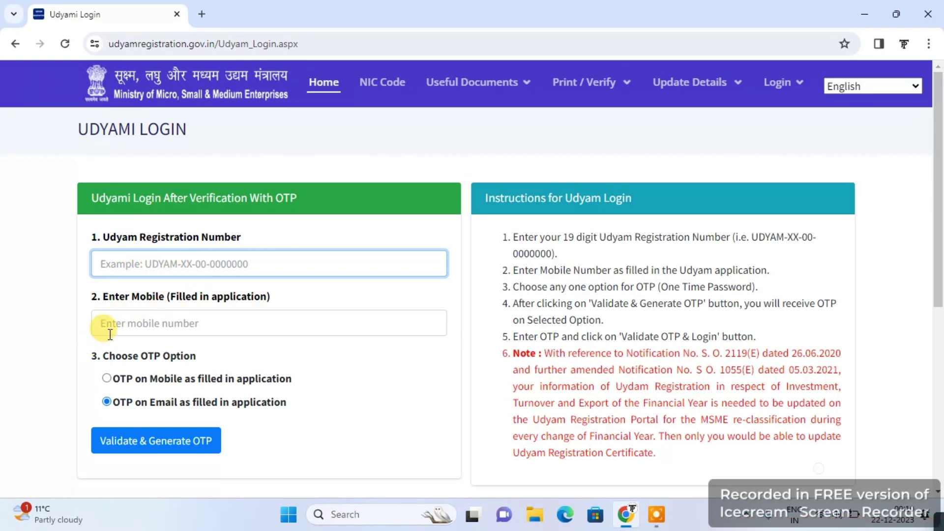
click(107, 378)
click(153, 317)
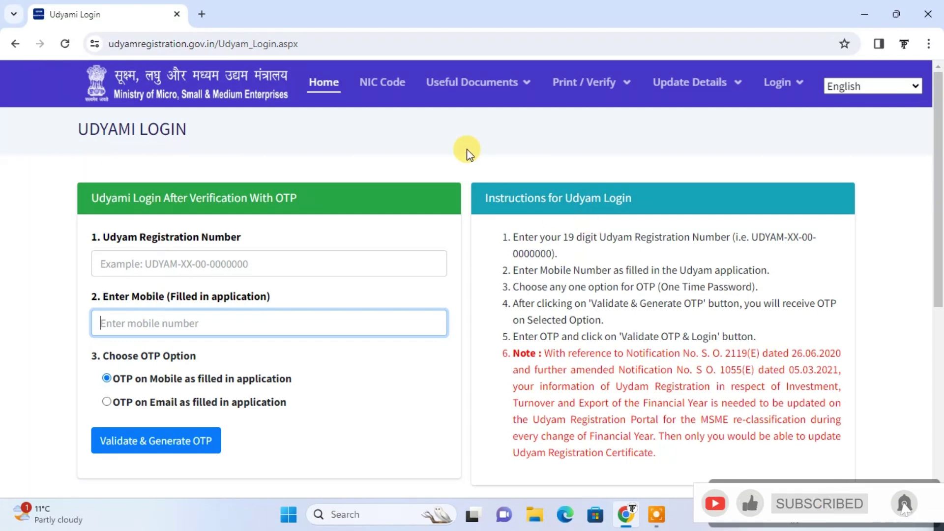
click(179, 16)
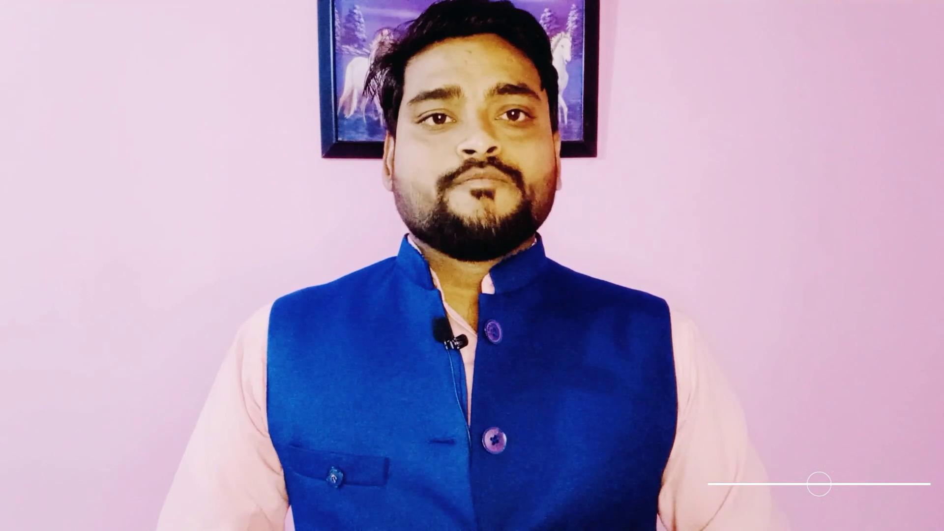